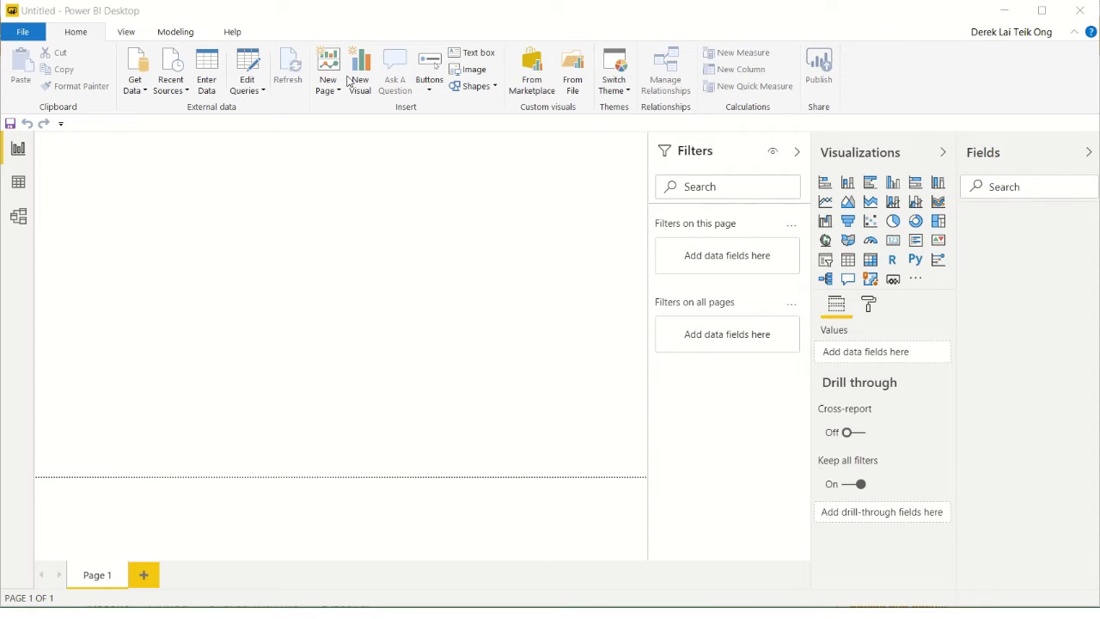
Review the available preview features in the program's global options, and close the options without changing anything
left_click(28, 40)
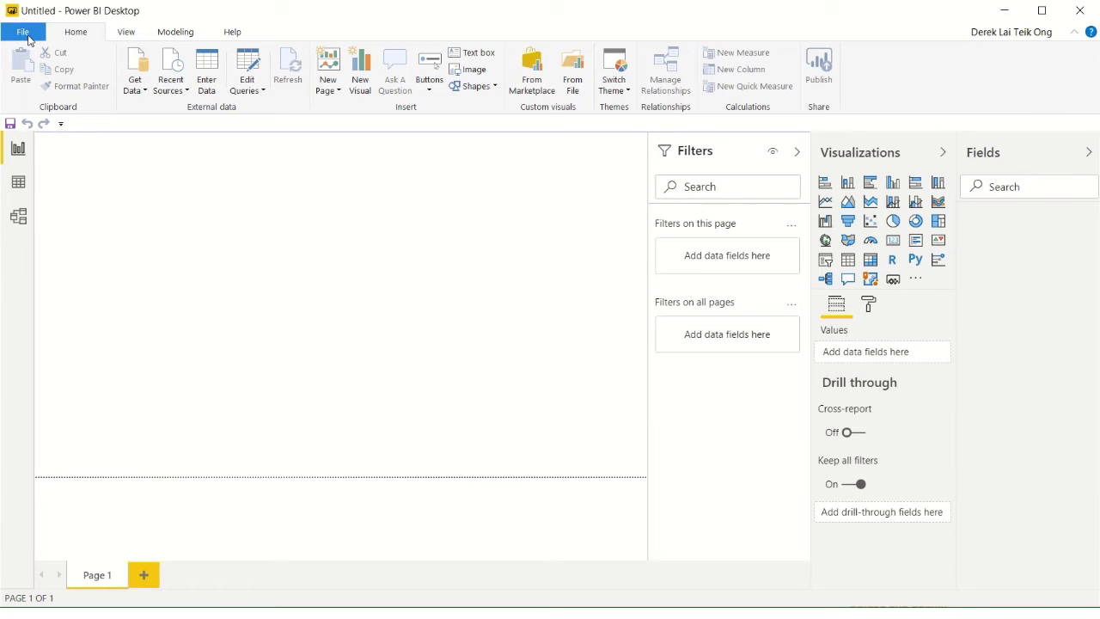
left_click(23, 32)
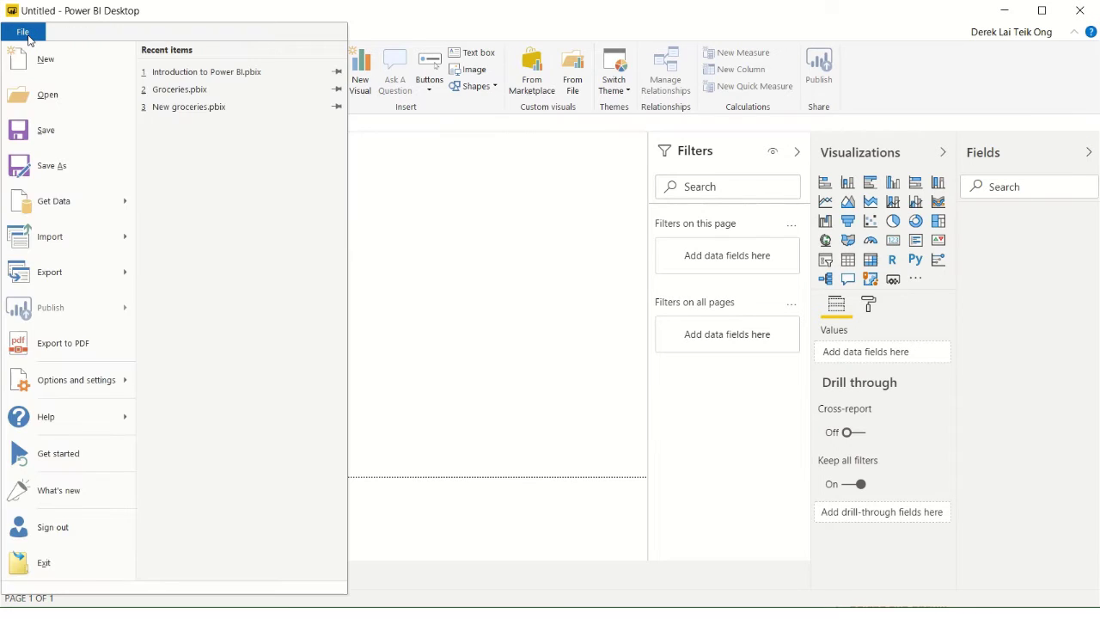
mouse_move(86, 272)
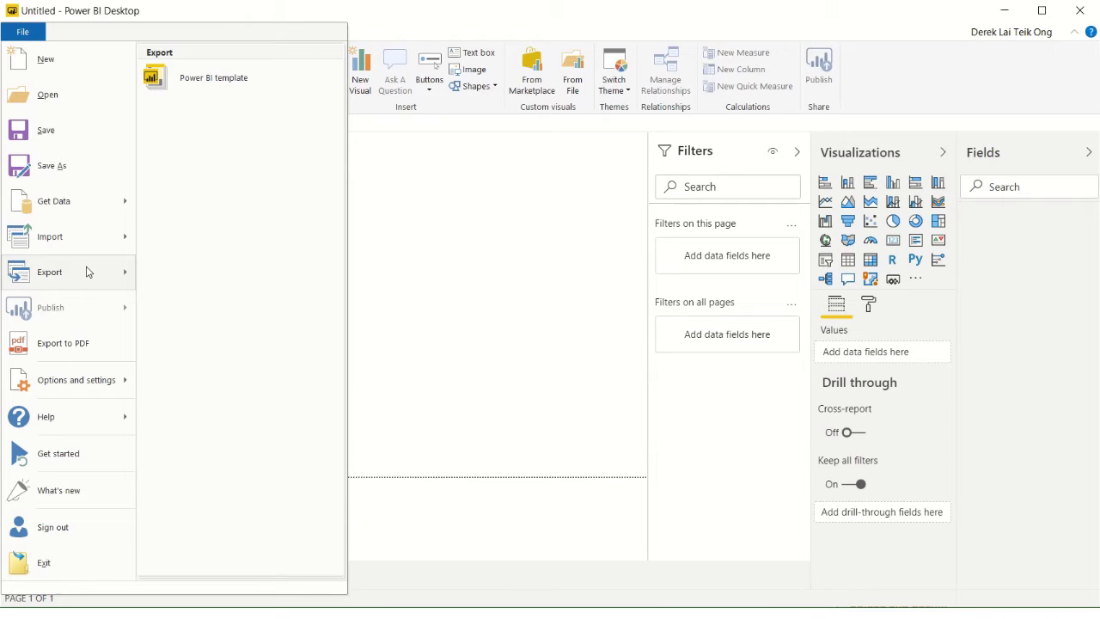
mouse_move(96, 381)
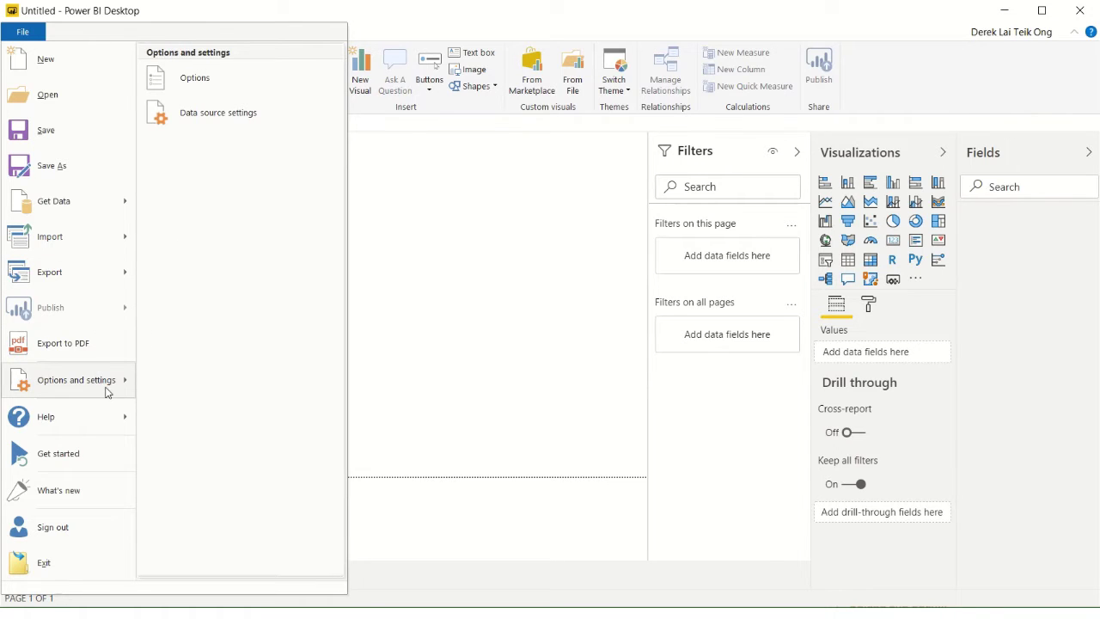
left_click(171, 90)
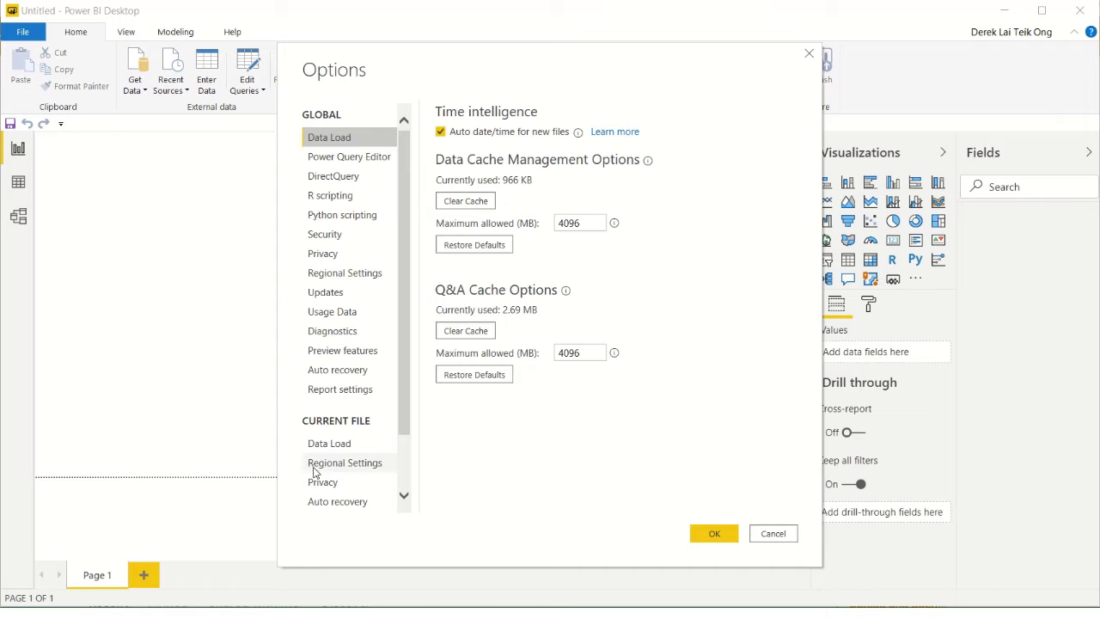
left_click(340, 352)
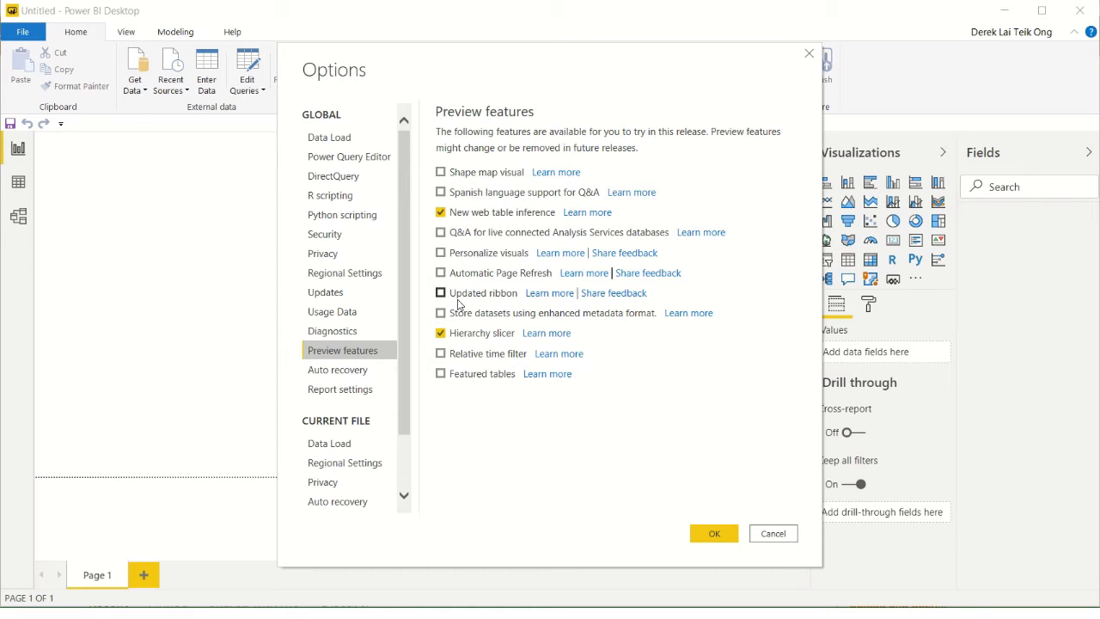
left_click(809, 55)
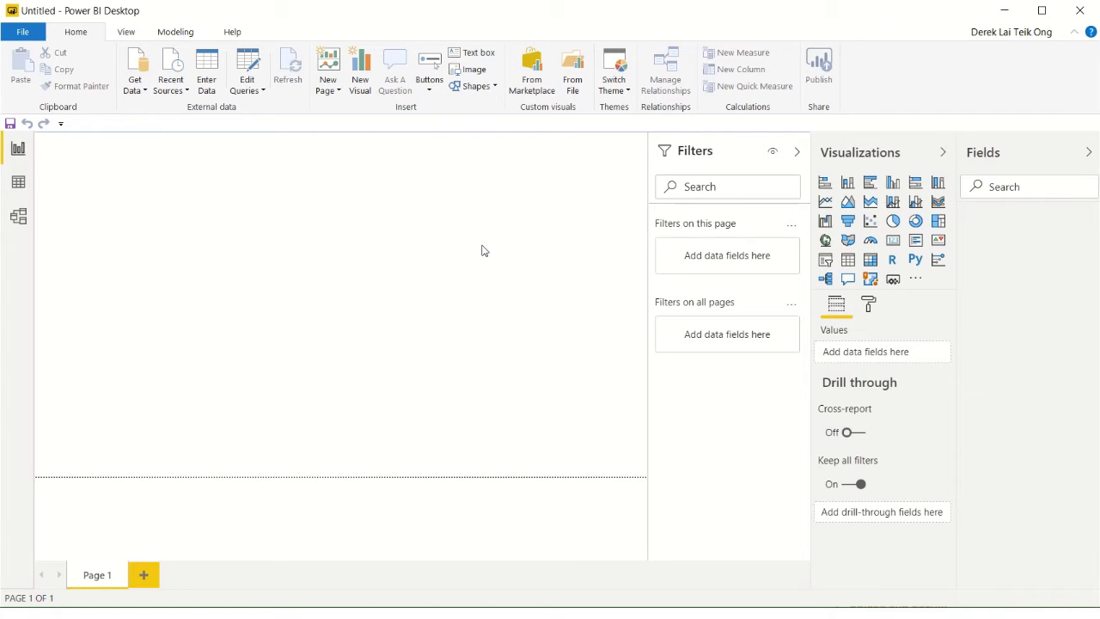
Get data from the Canada Excel workbook, choosing the CA Sales sheet and opening it for transformation in the Power Query Editor
left_click(138, 91)
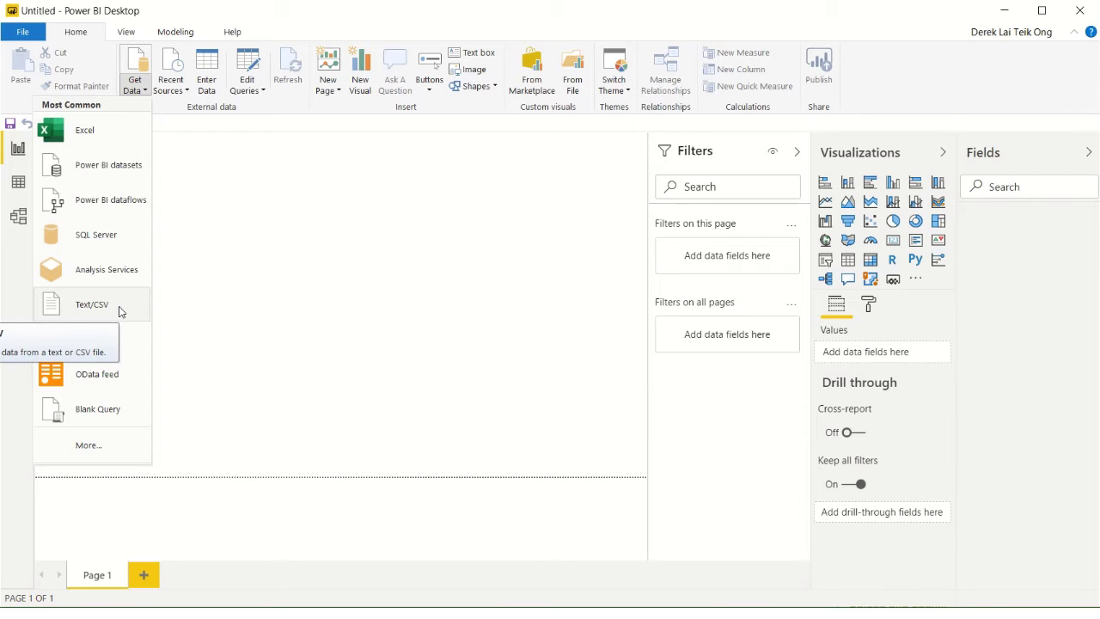
left_click(78, 137)
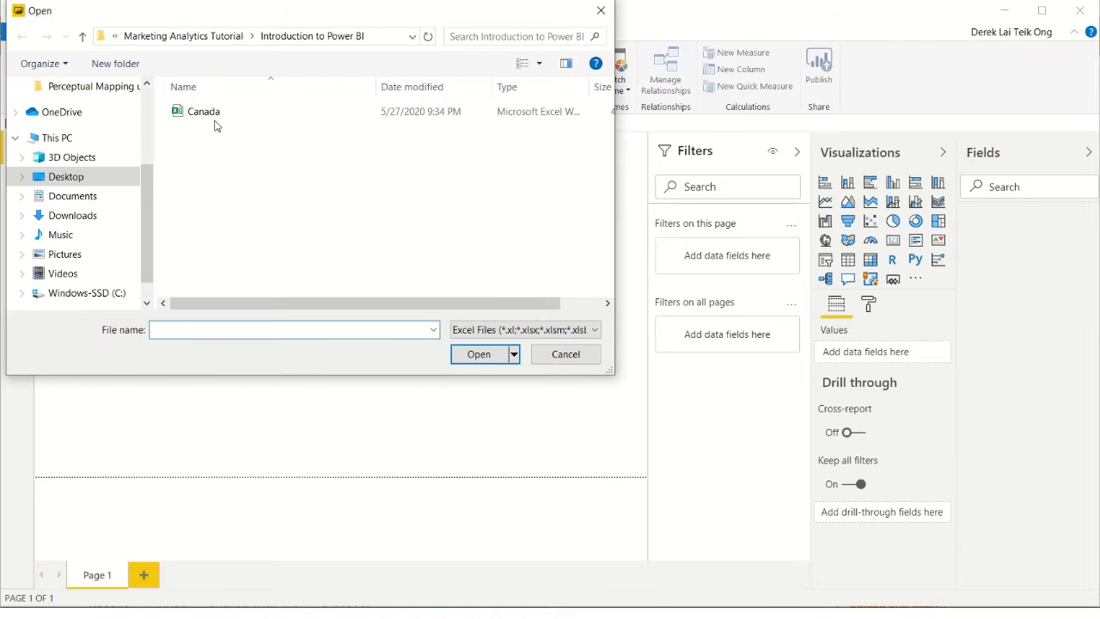
left_click(213, 119)
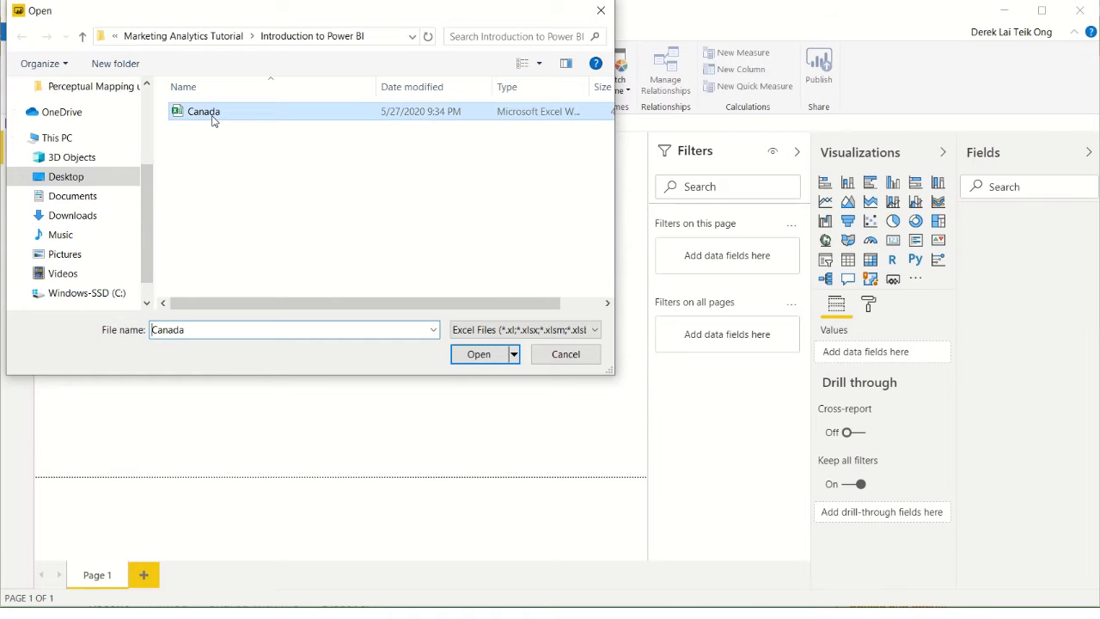
left_click(475, 355)
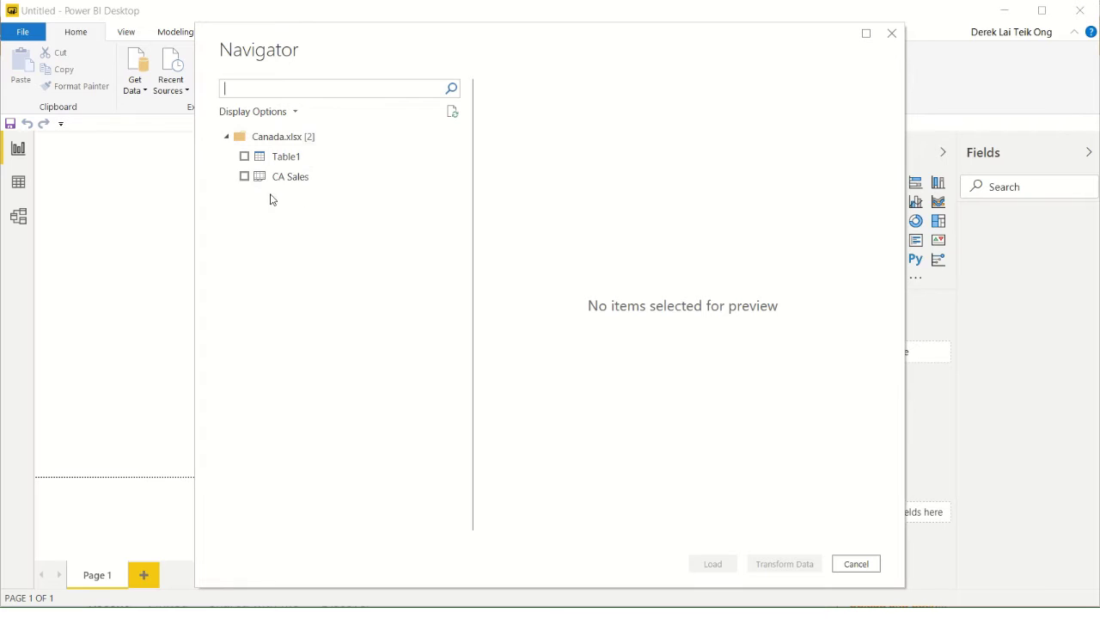
left_click(244, 177)
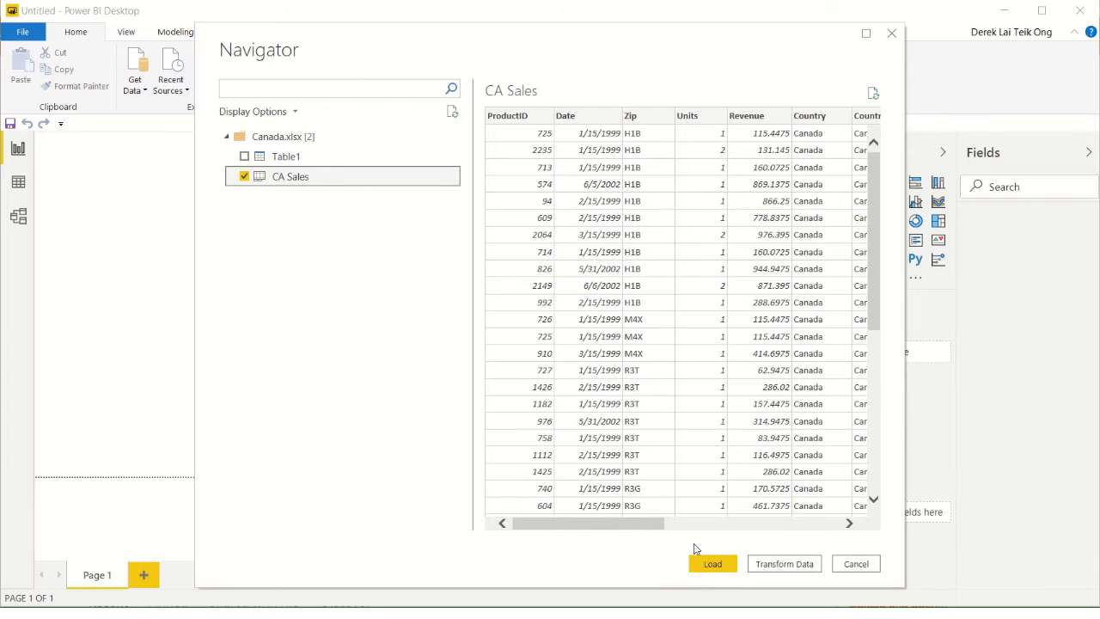
left_click(761, 566)
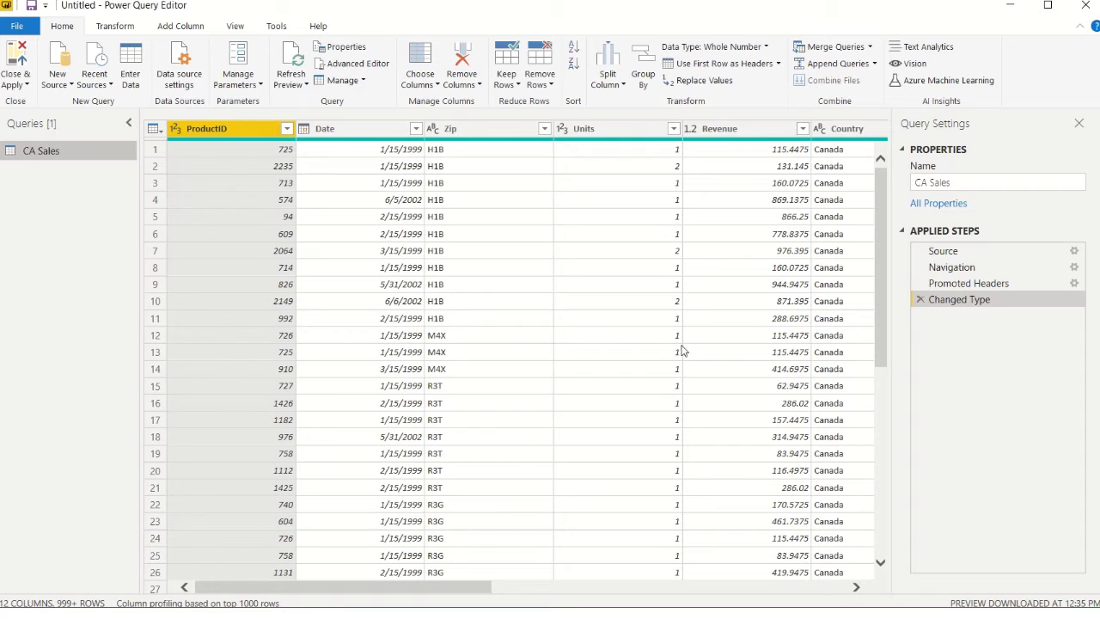
Look over the transform and add-column commands, and close the Power Query Editor with the CA Sales query applied
left_click(115, 26)
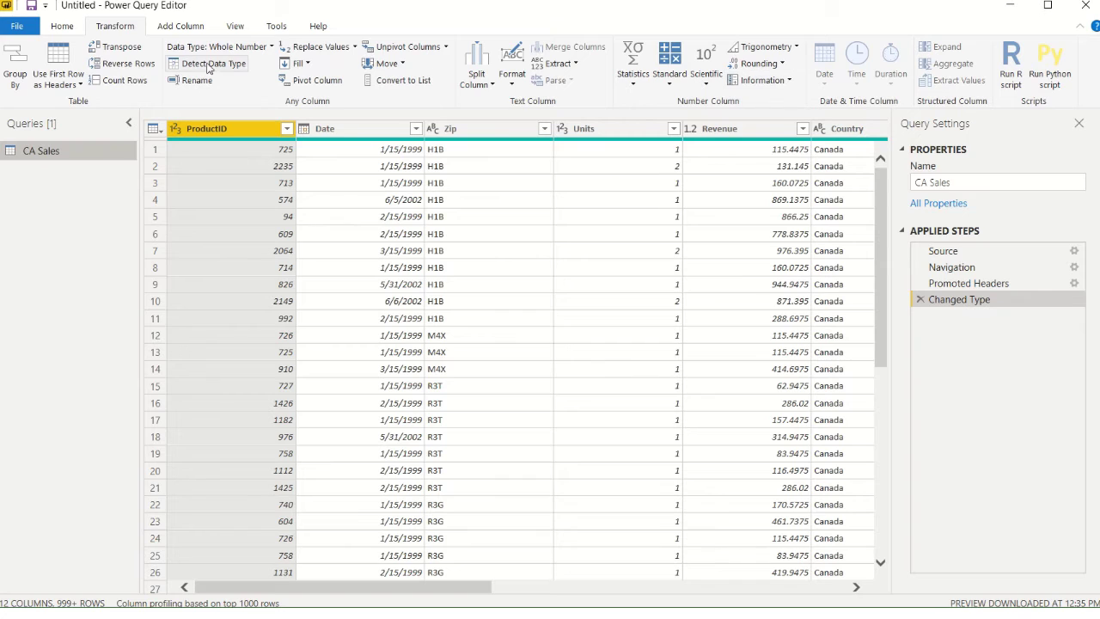
left_click(181, 31)
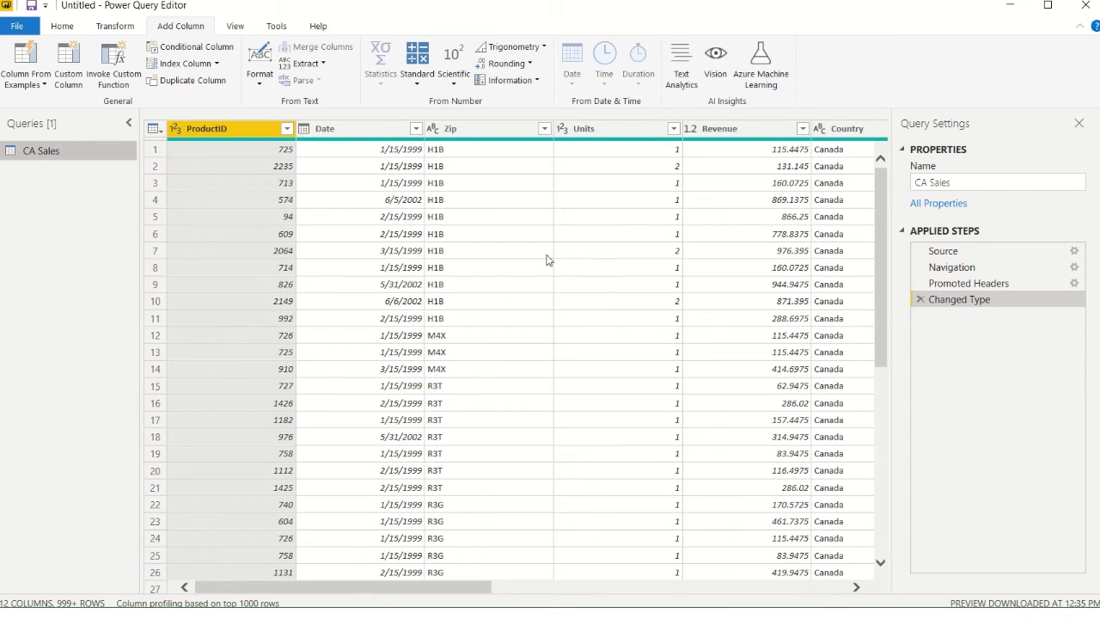
left_click(19, 27)
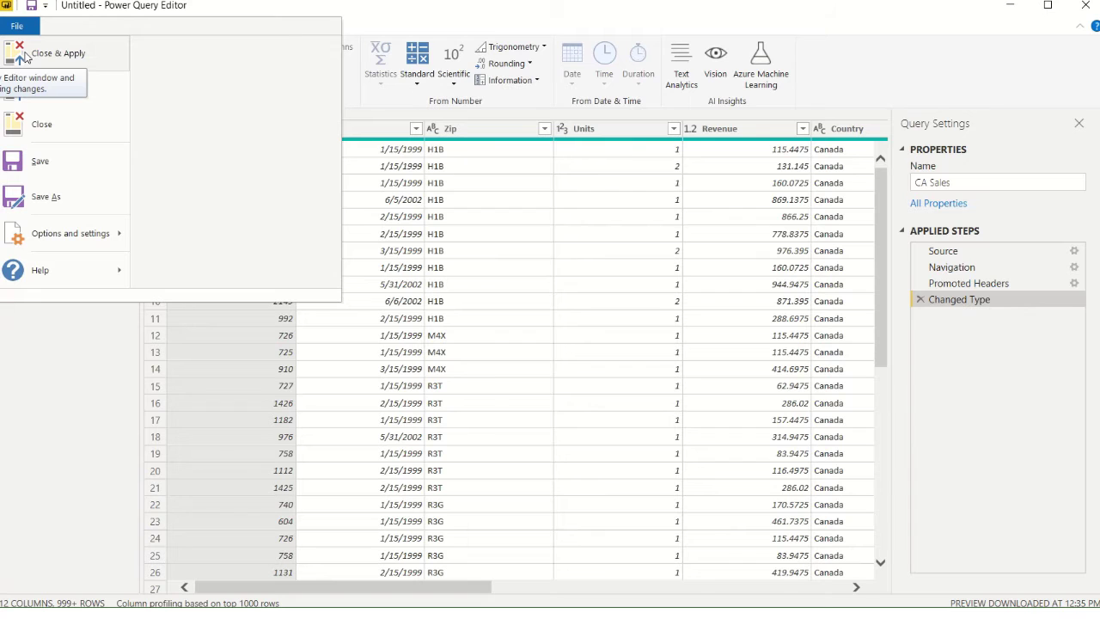
left_click(41, 123)
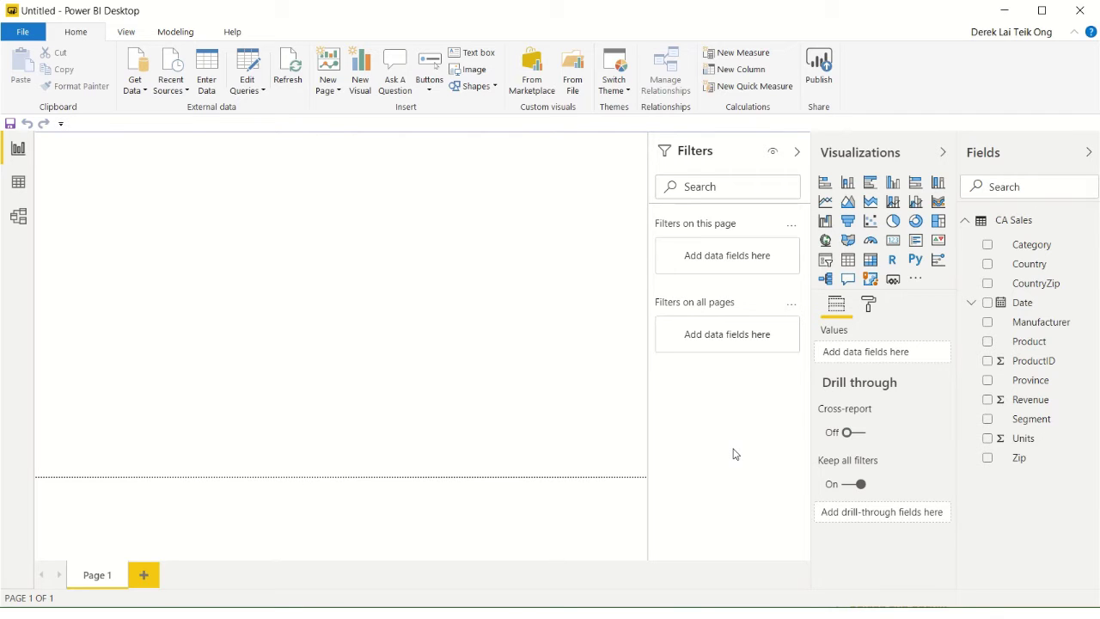
Create a table visual from the Category, Date, Province and Revenue fields and enlarge it on the report page
left_click(987, 246)
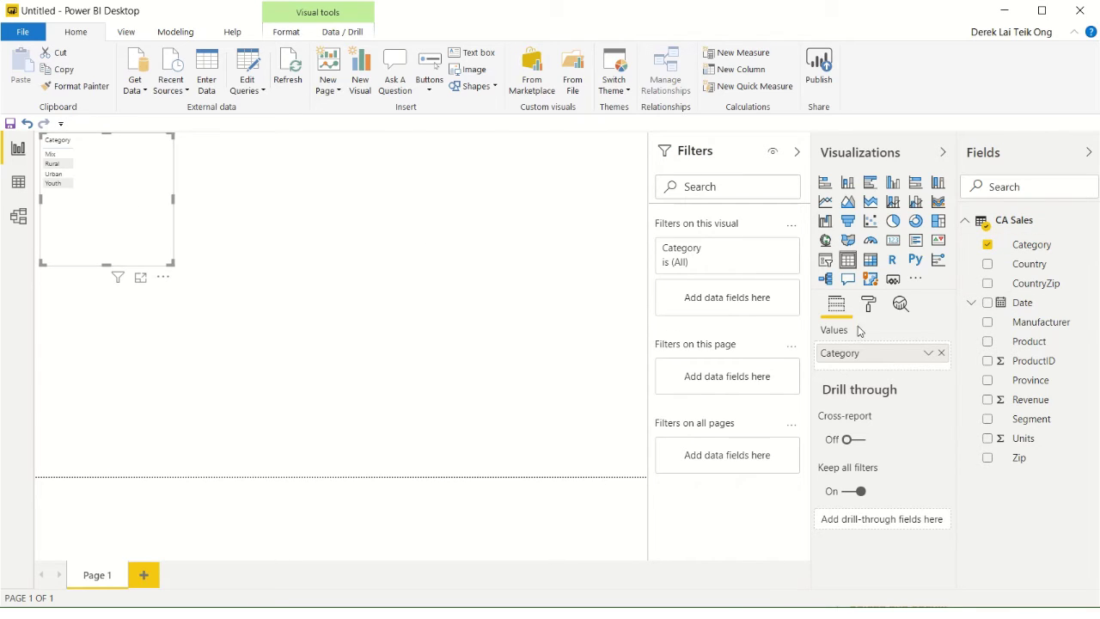
left_click(988, 305)
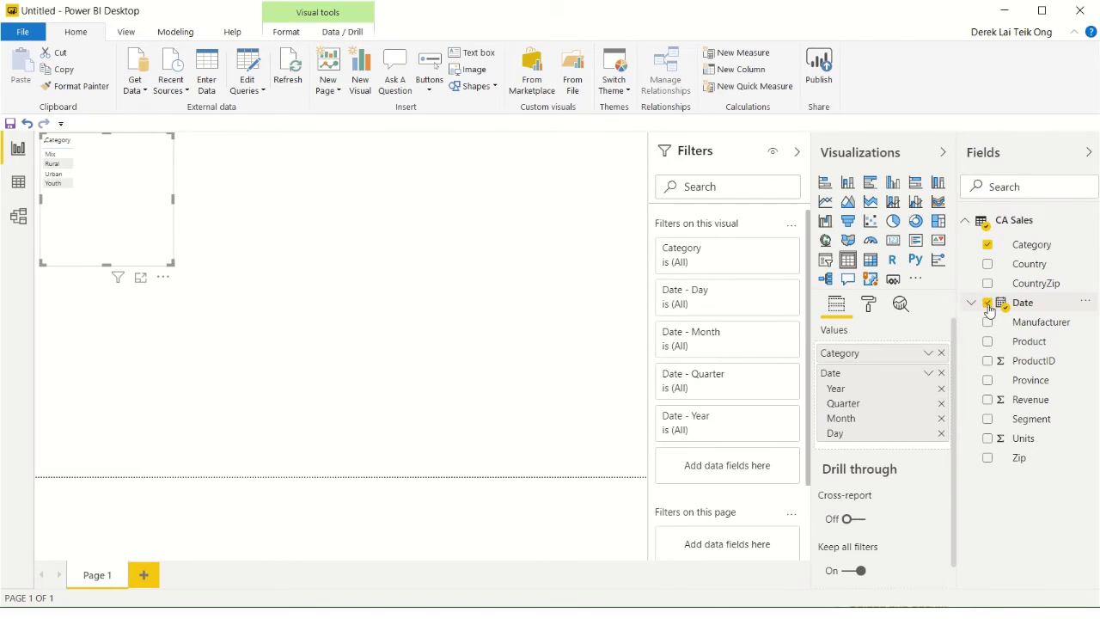
left_click(987, 380)
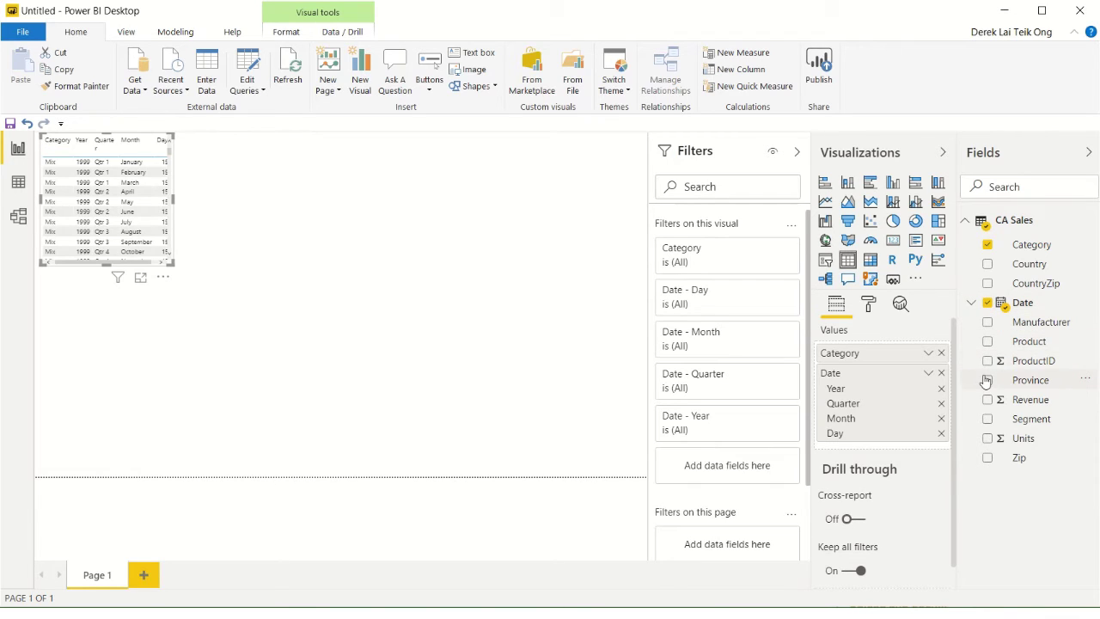
left_click(987, 400)
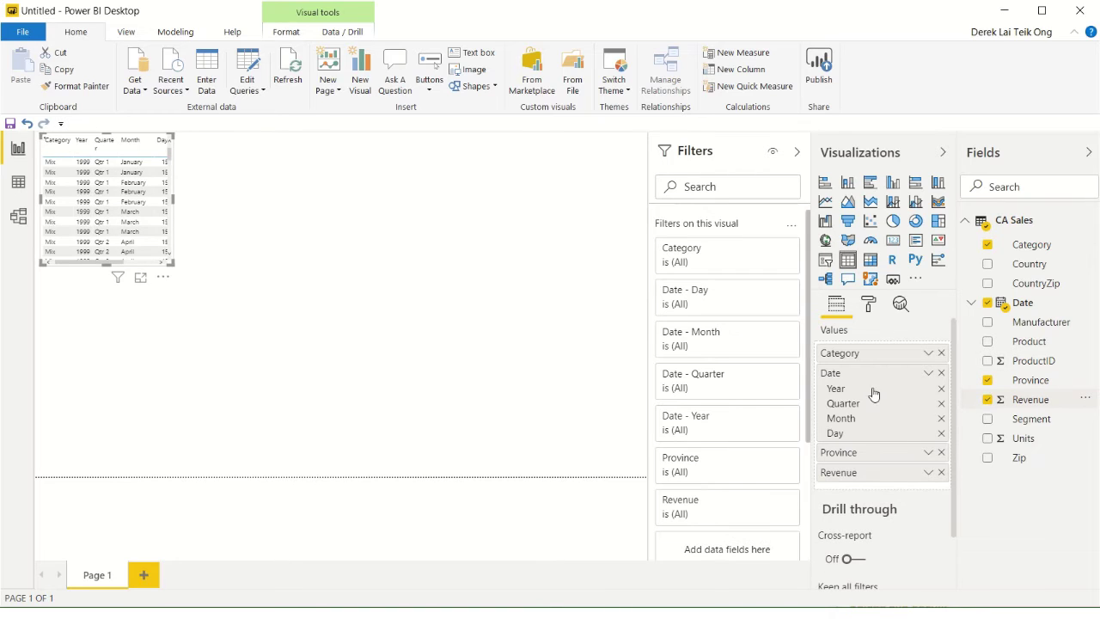
left_click_drag(175, 268, 326, 373)
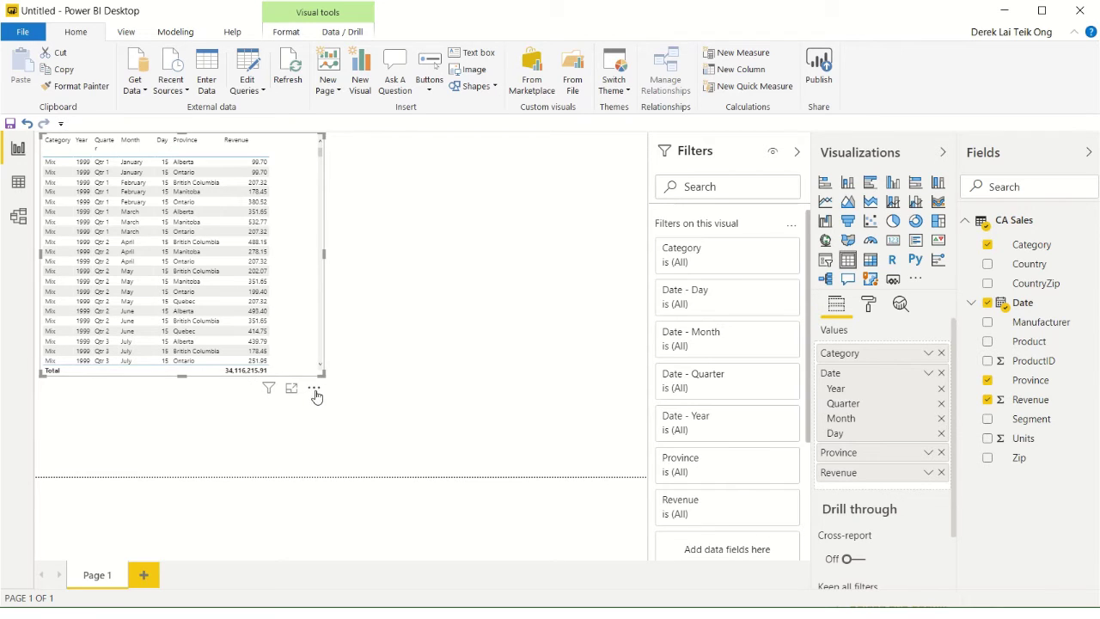
Examine the table visual's filters, the condition choices for the Date - Day filter, and the visual's additional options
mouse_move(271, 392)
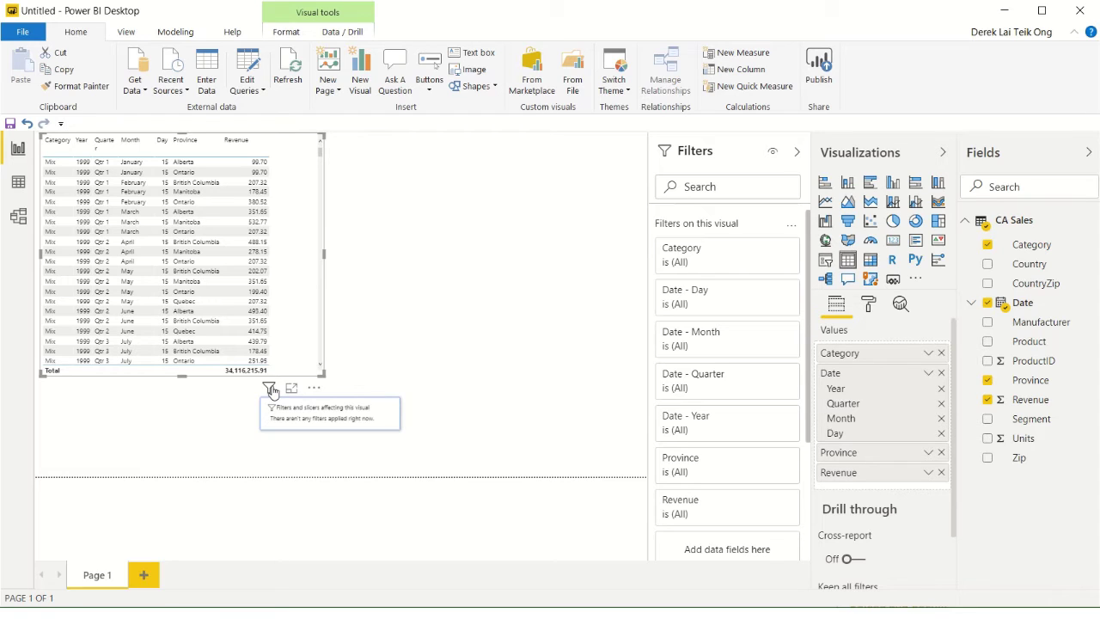
left_click(767, 292)
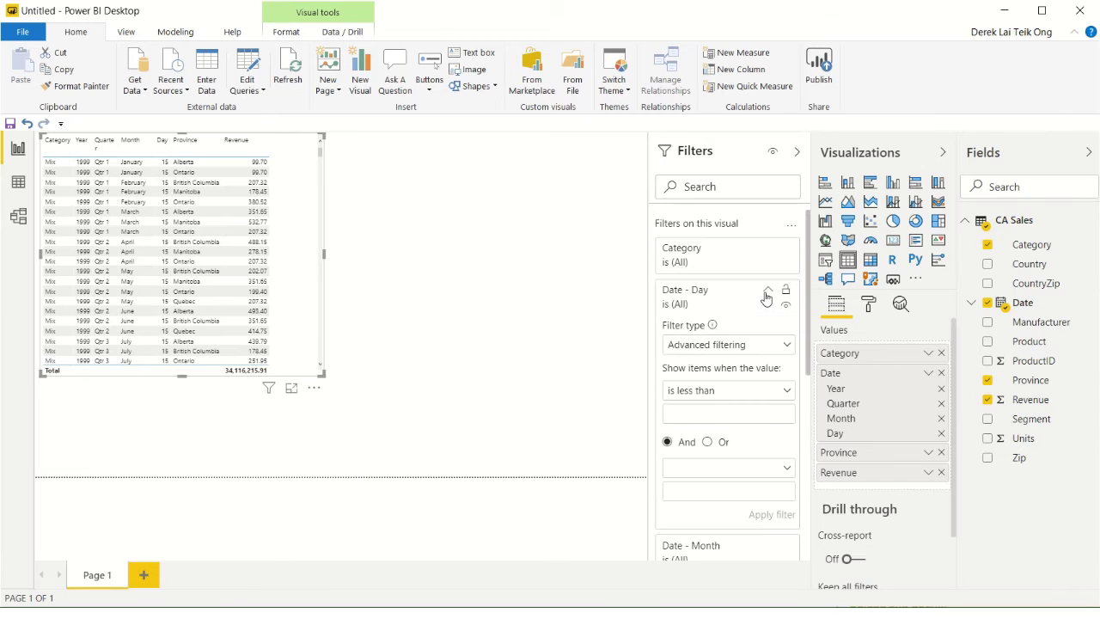
left_click(725, 394)
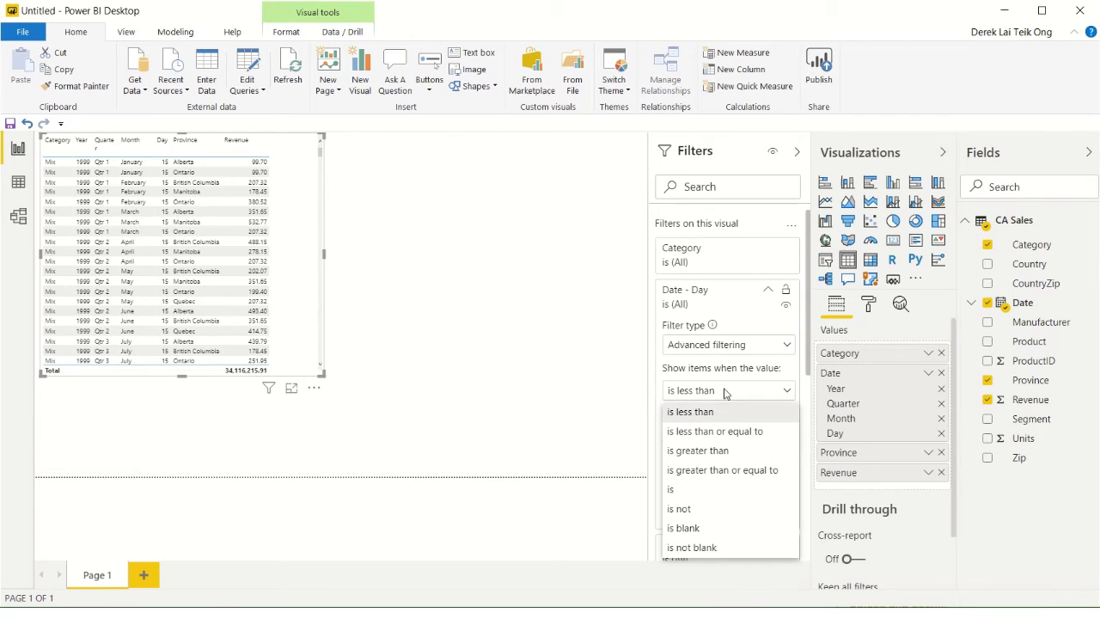
left_click(539, 395)
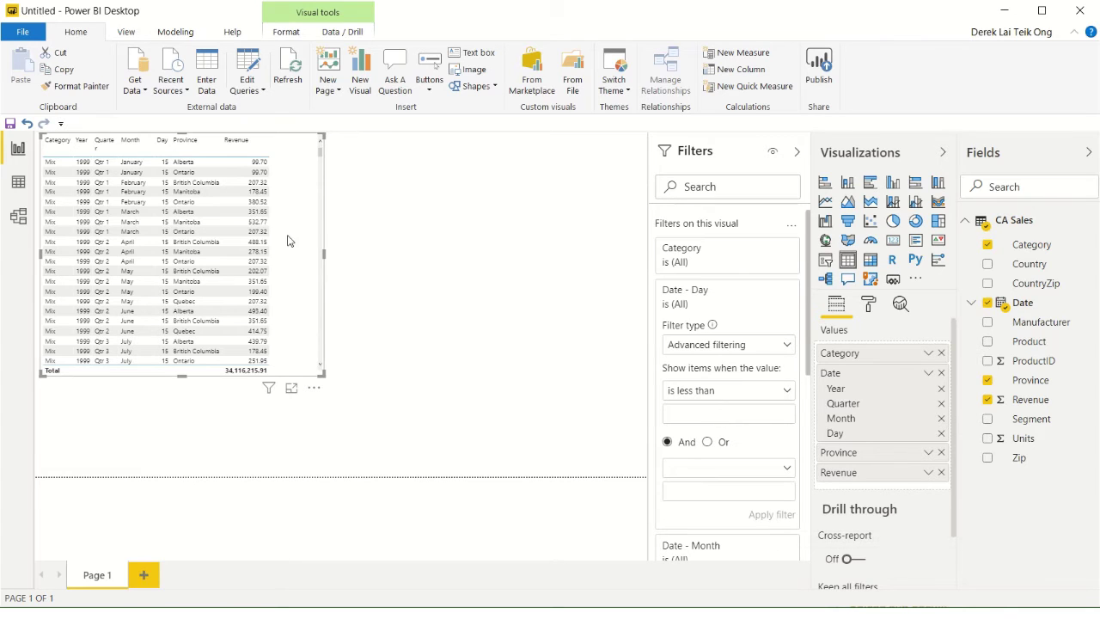
left_click(314, 388)
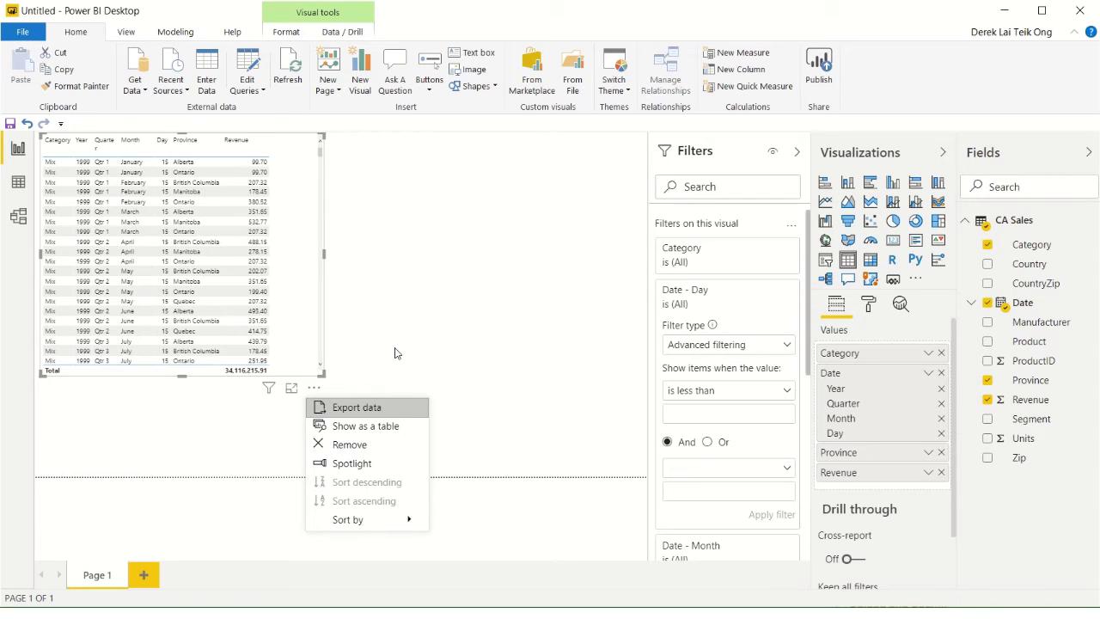
left_click(396, 353)
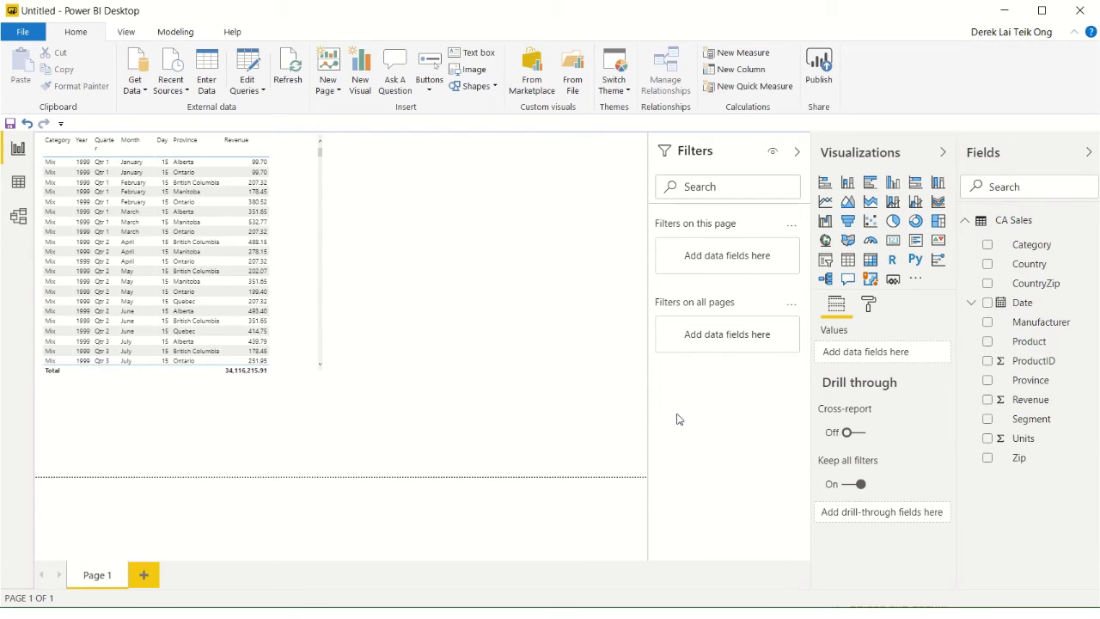
Convert the existing table visual into a line chart and enlarge it, removing any separate empty line chart
left_click(827, 202)
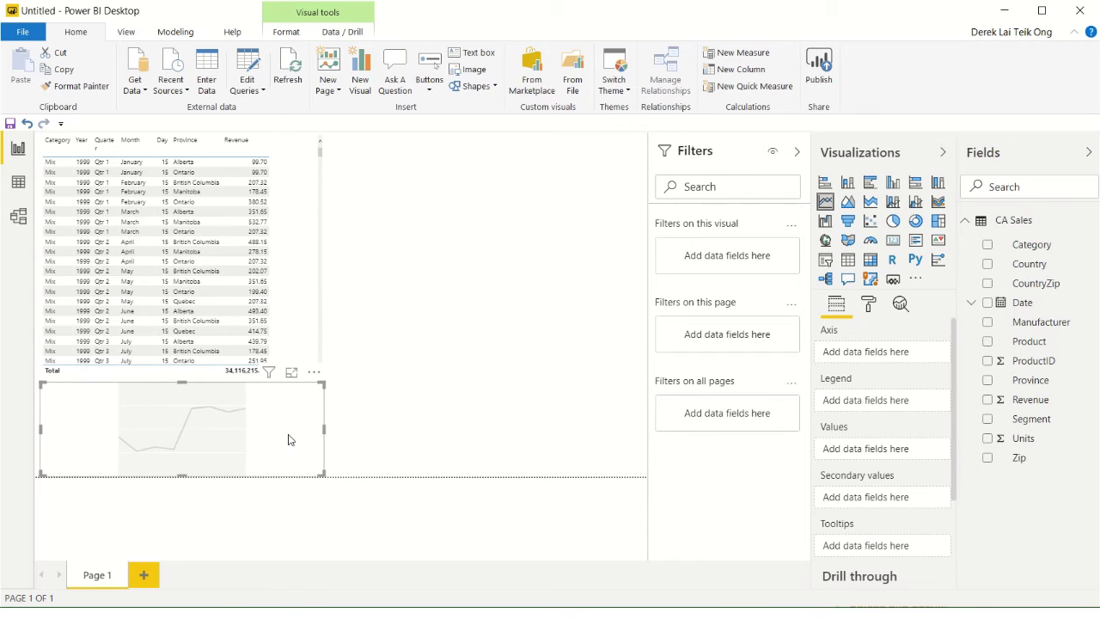
key("Delete")
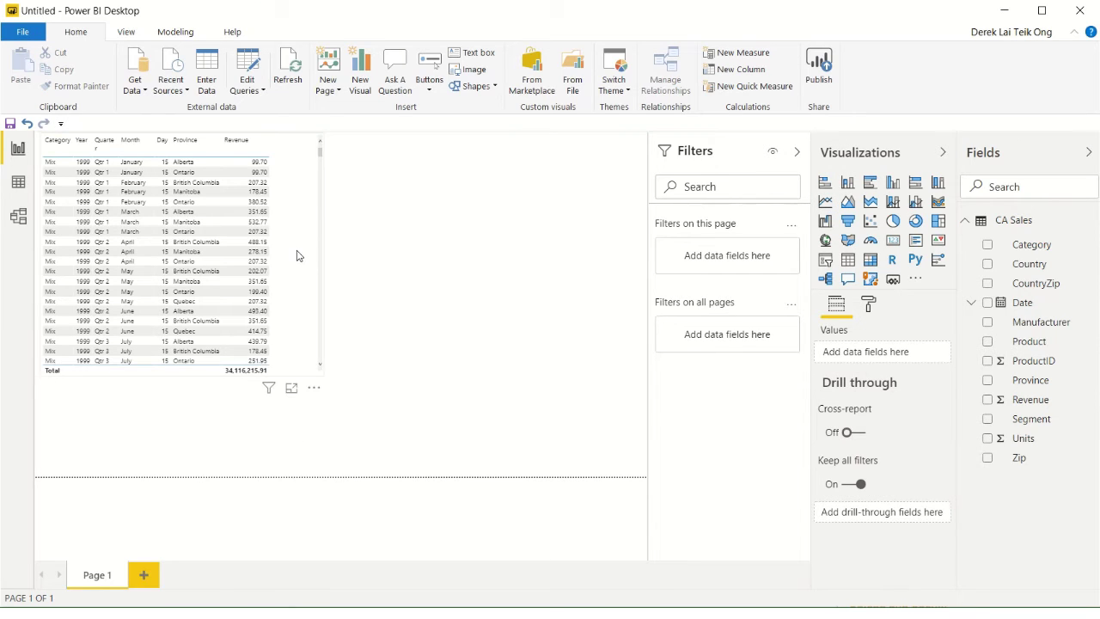
left_click(297, 255)
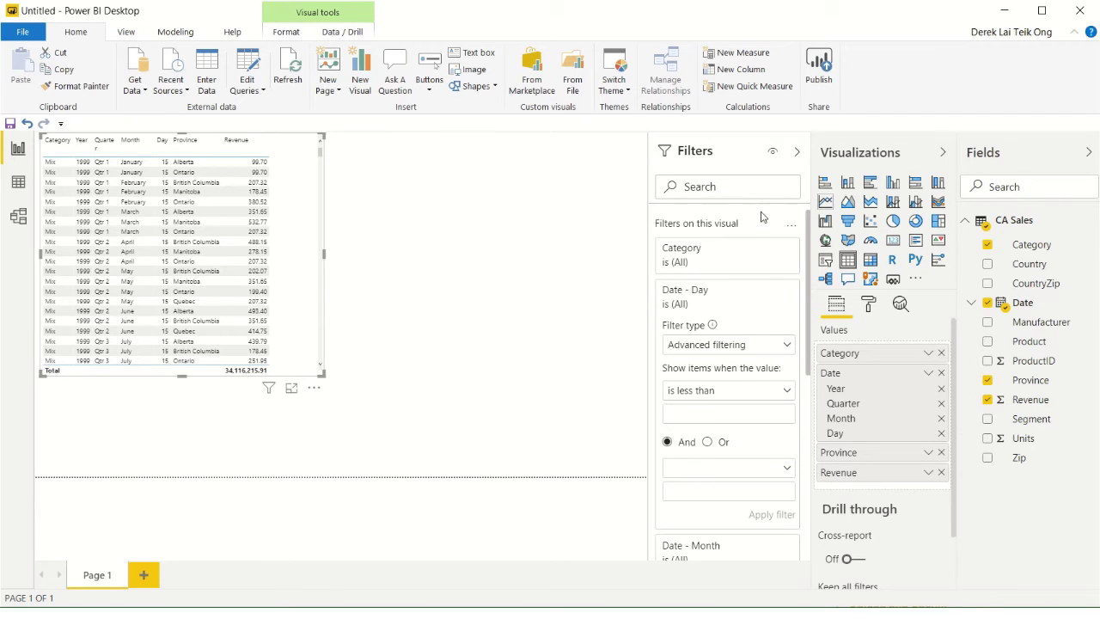
left_click(828, 203)
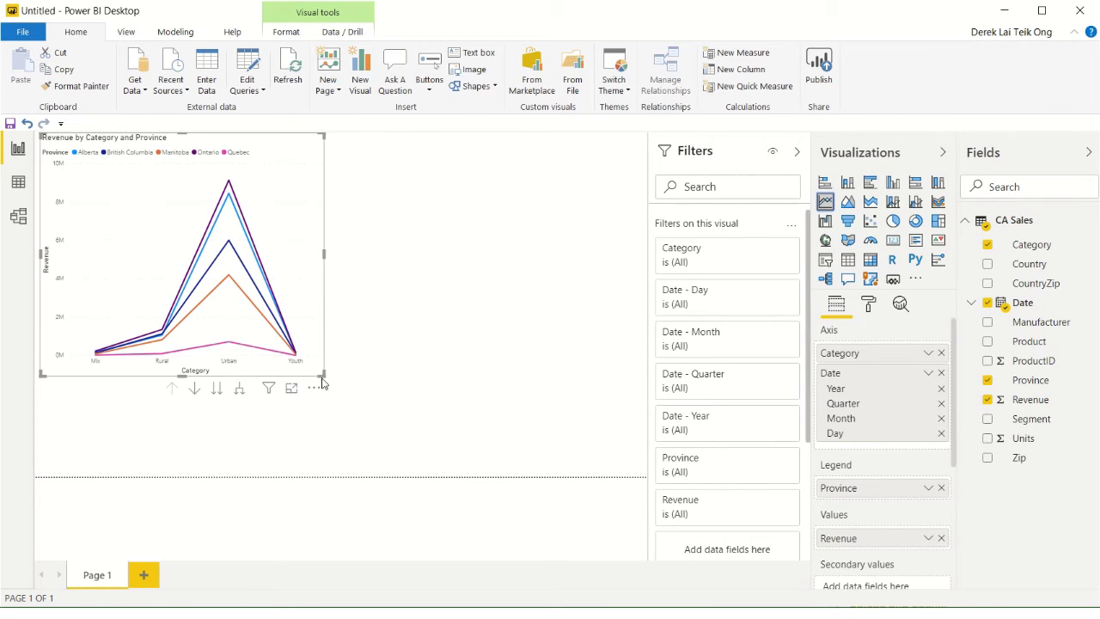
left_click_drag(321, 374, 466, 414)
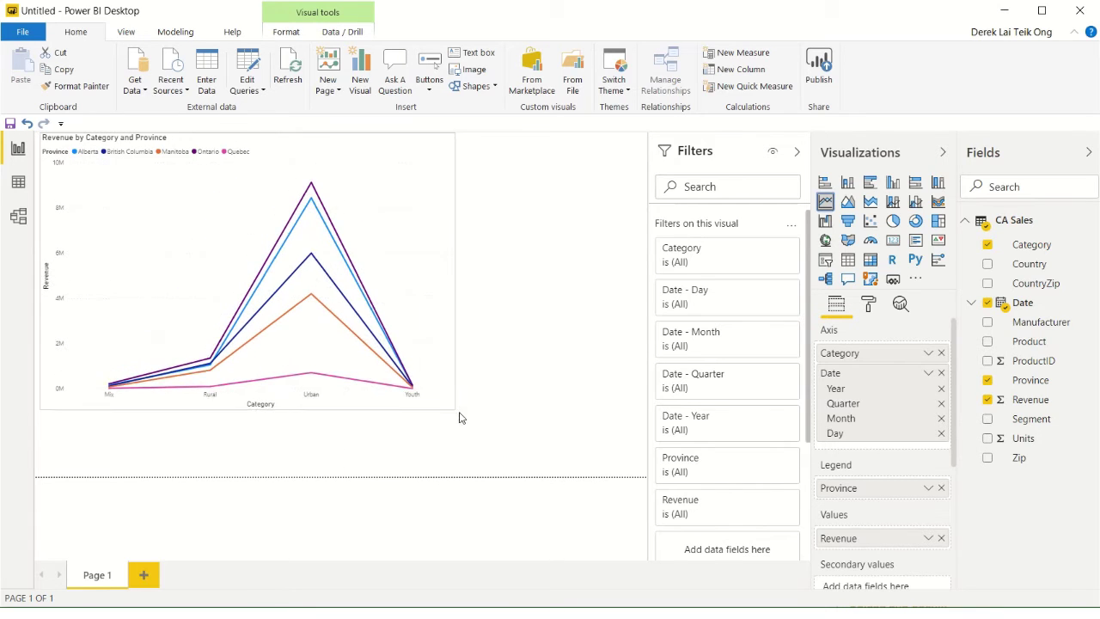
Change the line chart to a clustered bar chart and move its axis down the hierarchy to the Quarter level
left_click(870, 182)
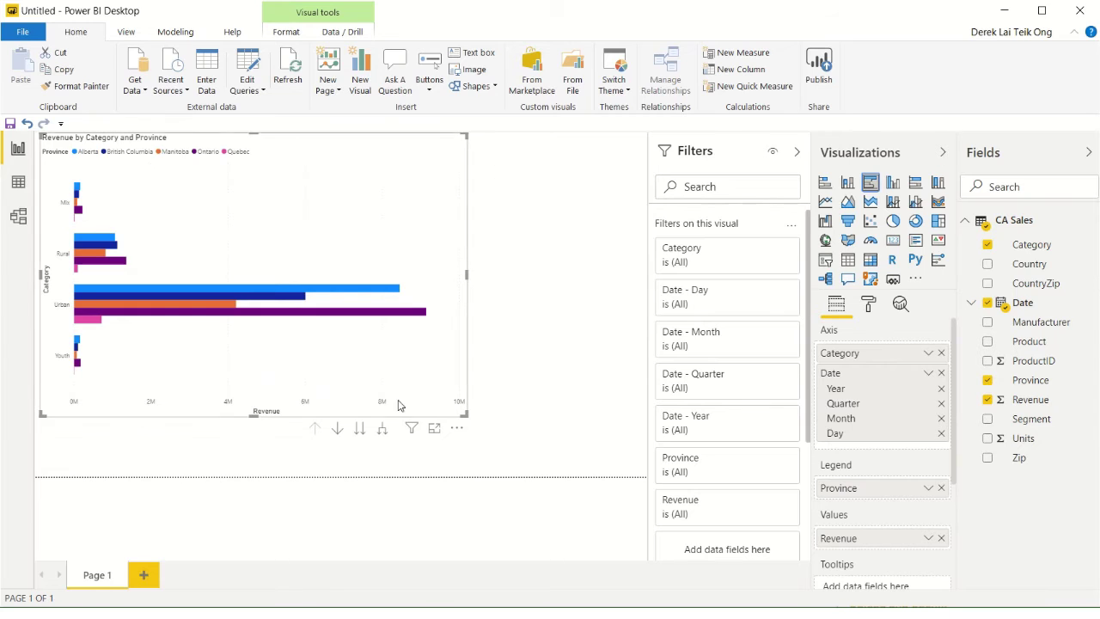
left_click(359, 433)
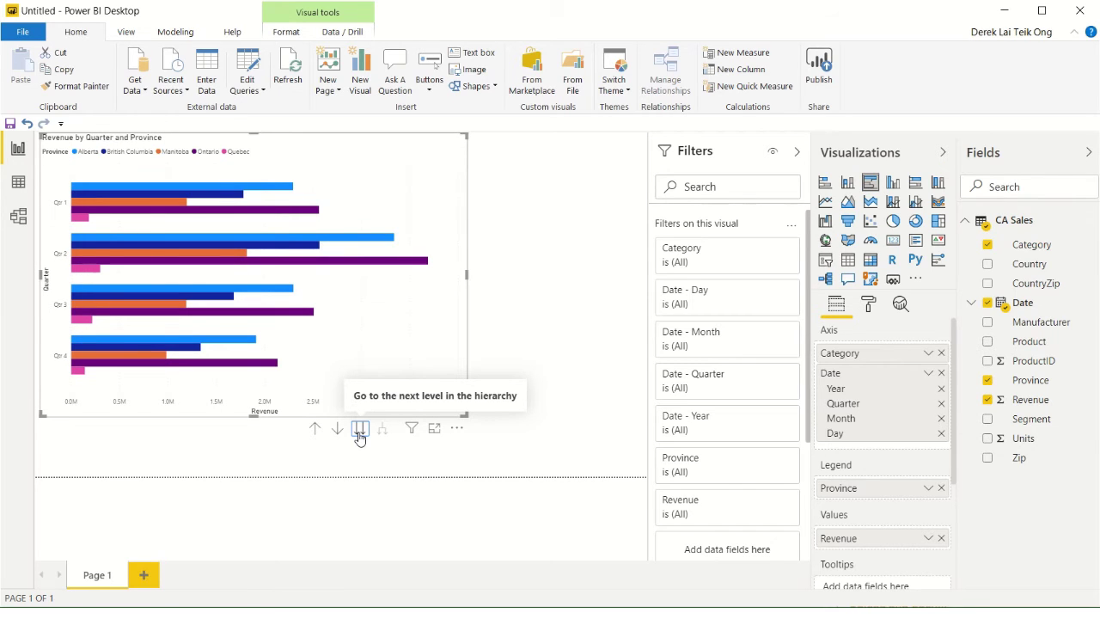
Step the clustered bar chart's axis down through Month to Day, and drill it back up to the Category level
left_click(359, 434)
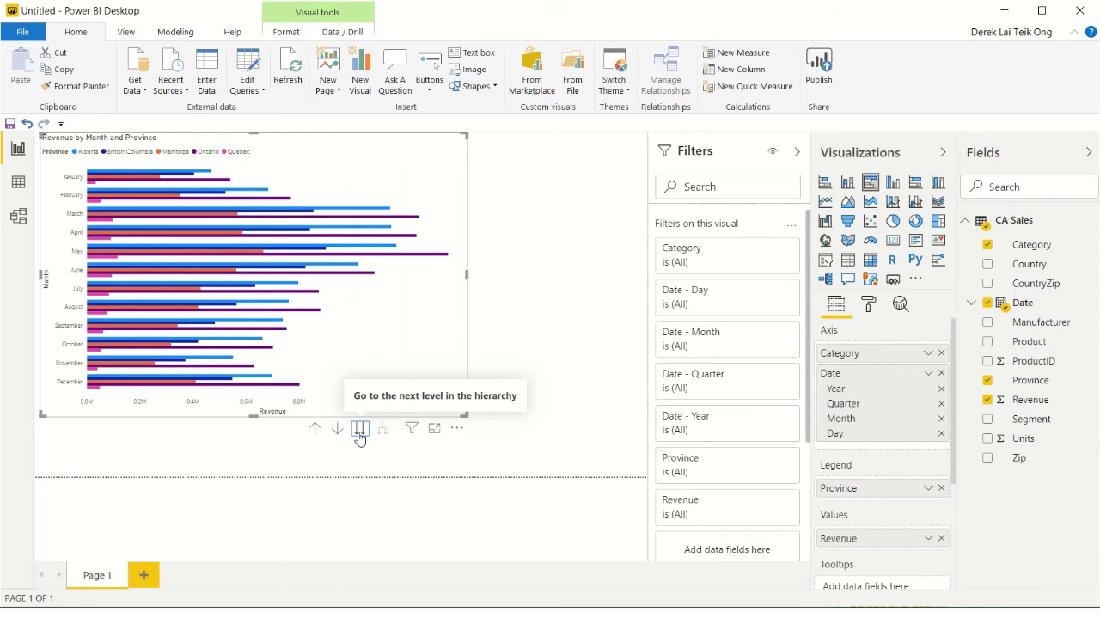
left_click(360, 435)
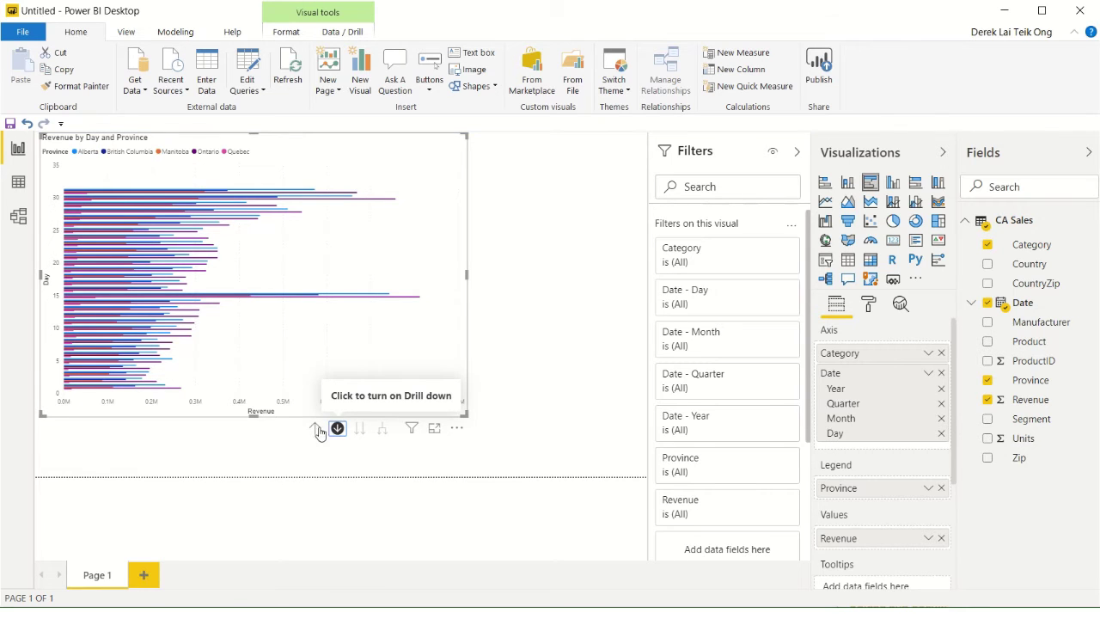
left_click(316, 430)
left_click(316, 430)
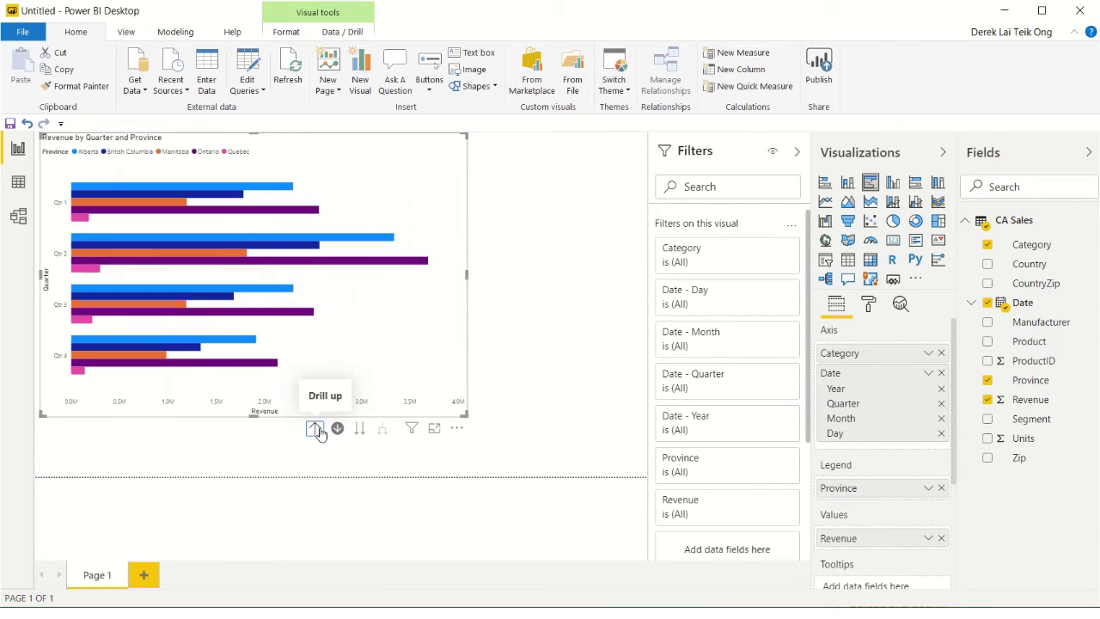
left_click(316, 430)
left_click(318, 431)
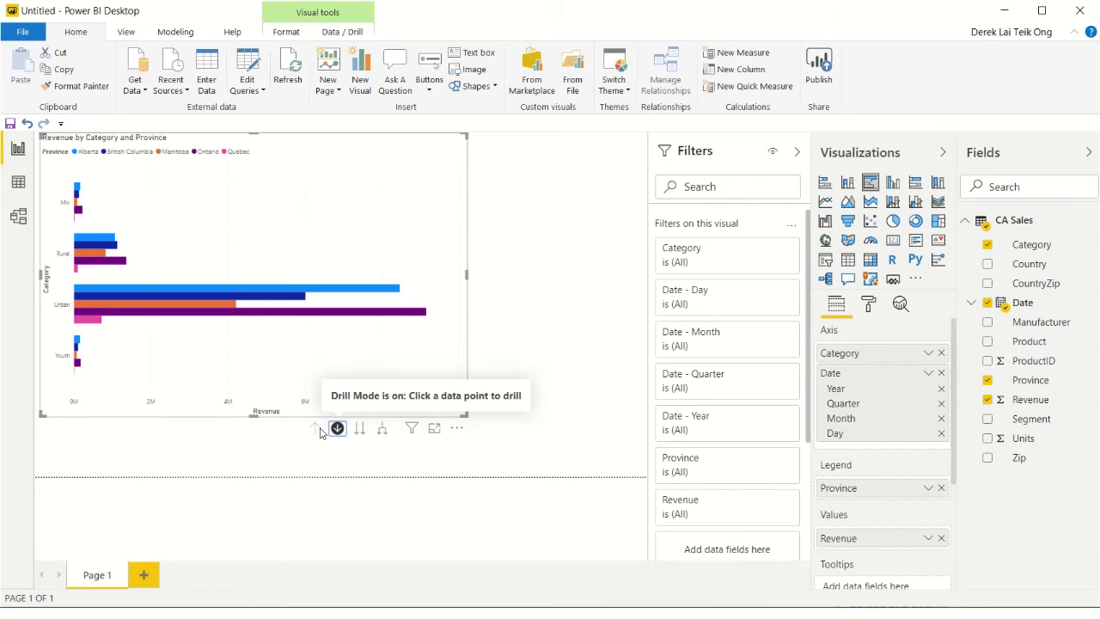
Expand the bar chart's axis one level at a time from Category down to Day, and drill back up to Category
left_click(381, 436)
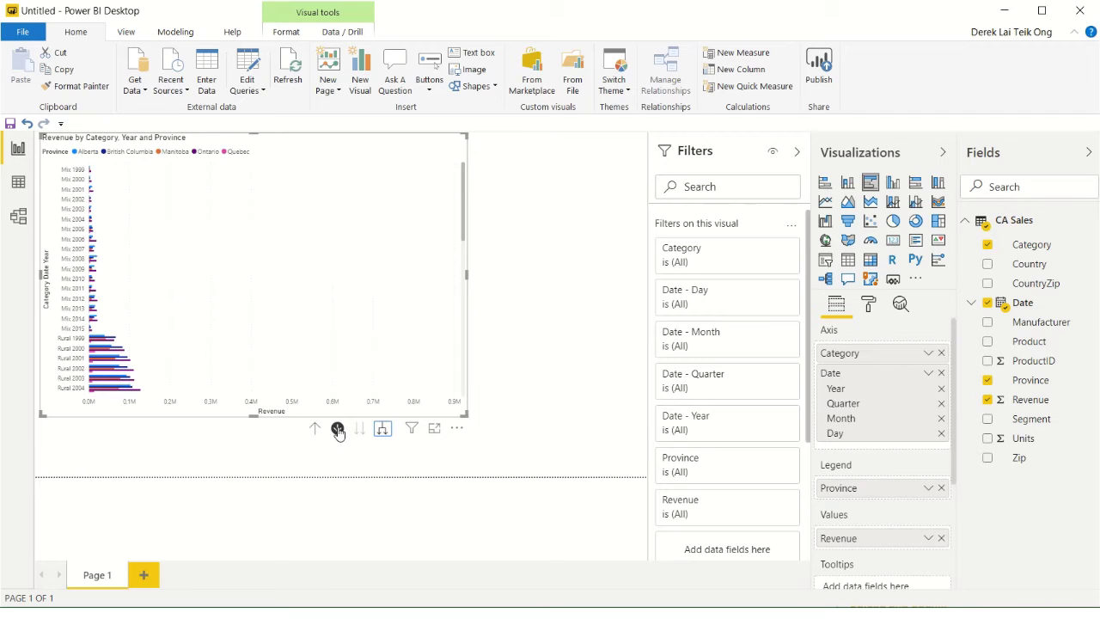
left_click(383, 429)
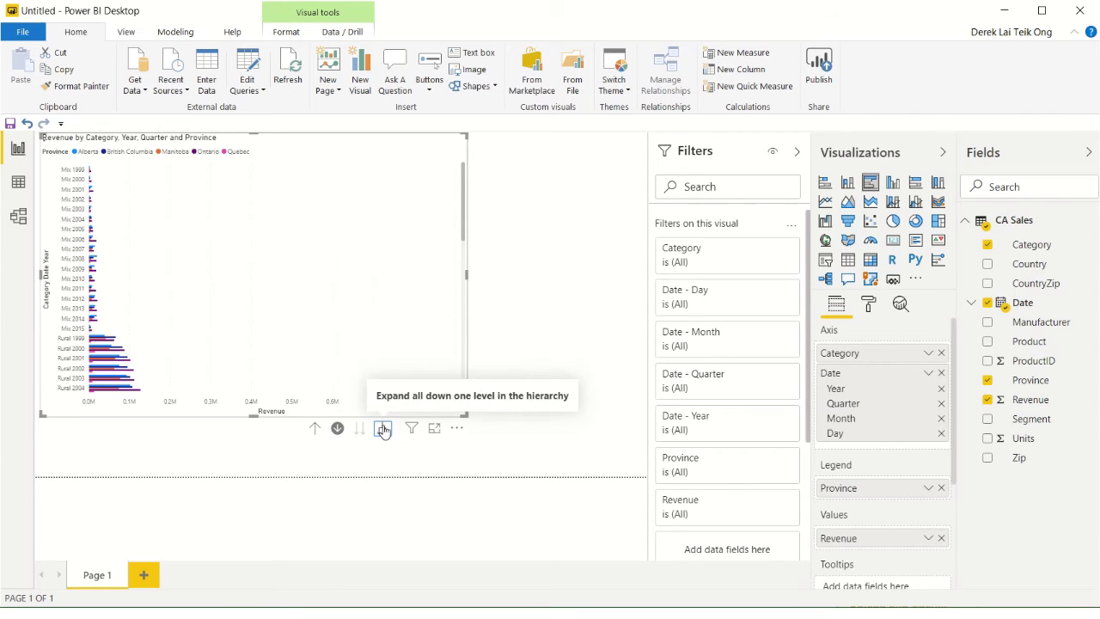
left_click(383, 430)
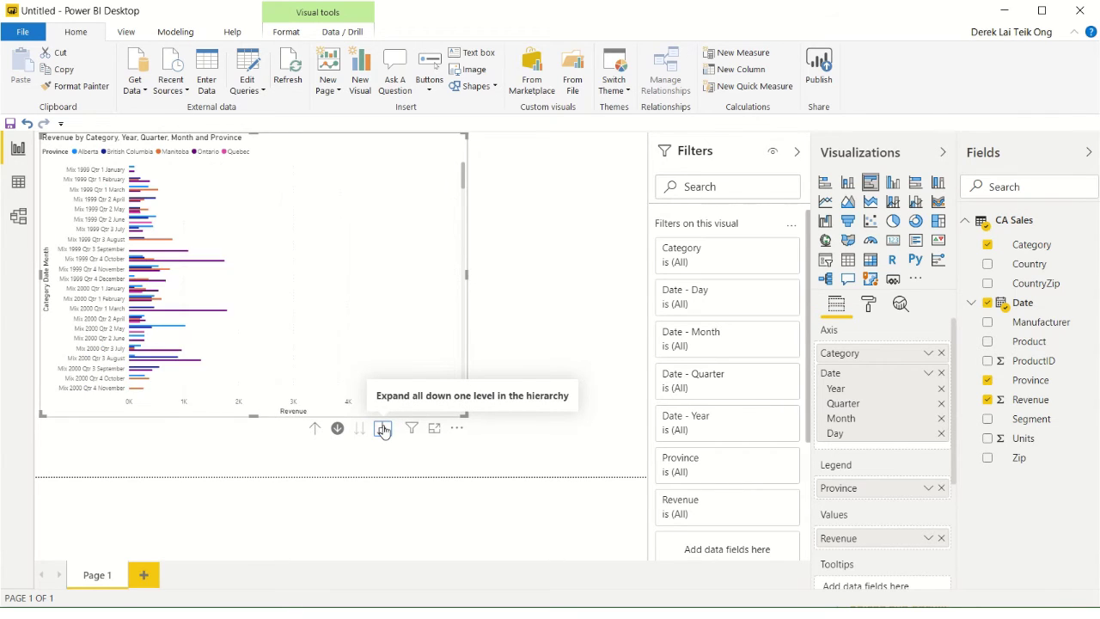
left_click(383, 429)
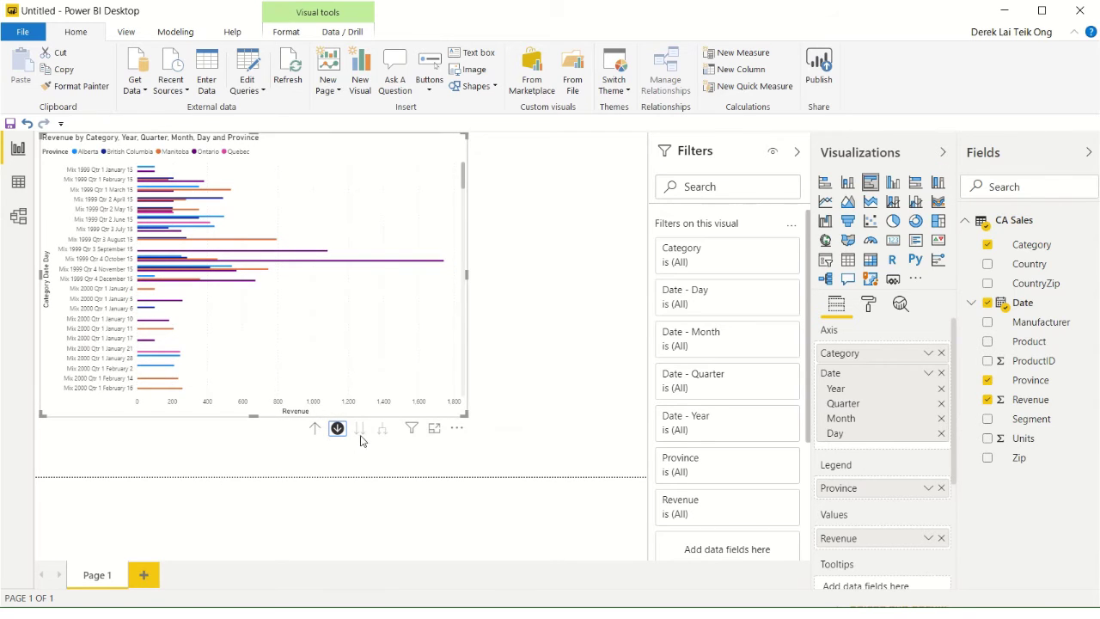
left_click(314, 434)
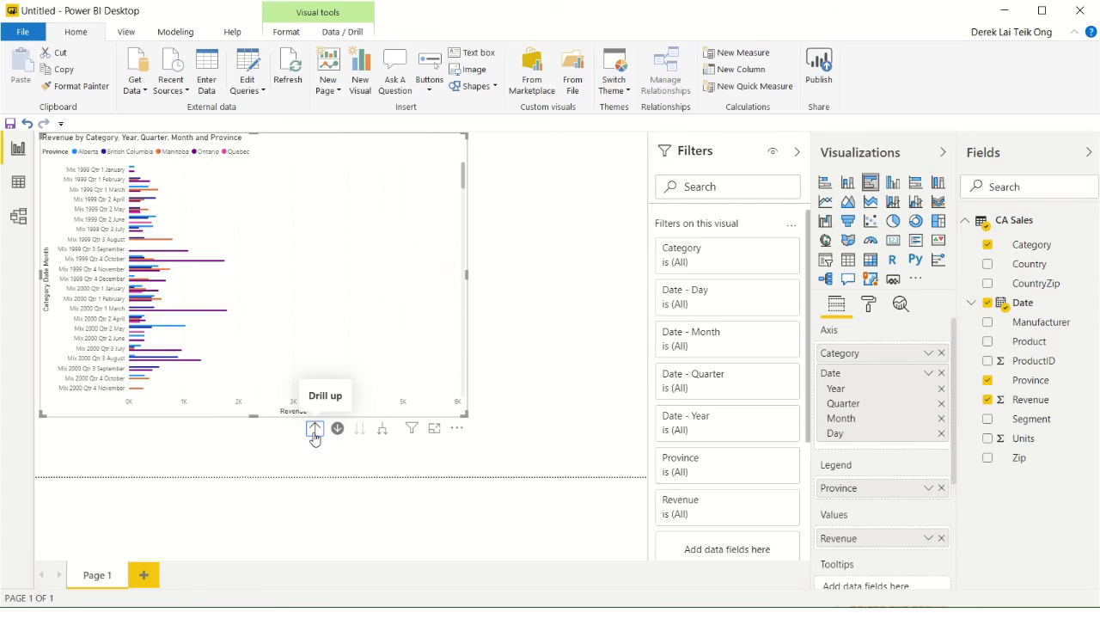
left_click(315, 434)
left_click(314, 434)
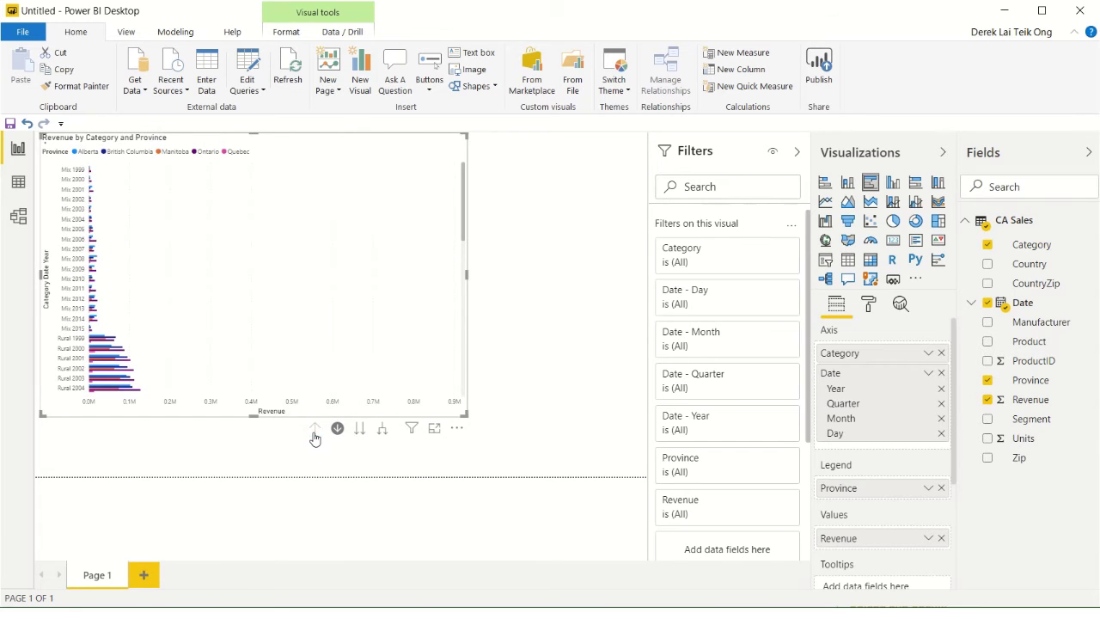
Expand the bar chart again so its axis combines Category, Year, Quarter, Month and Day
left_click(382, 434)
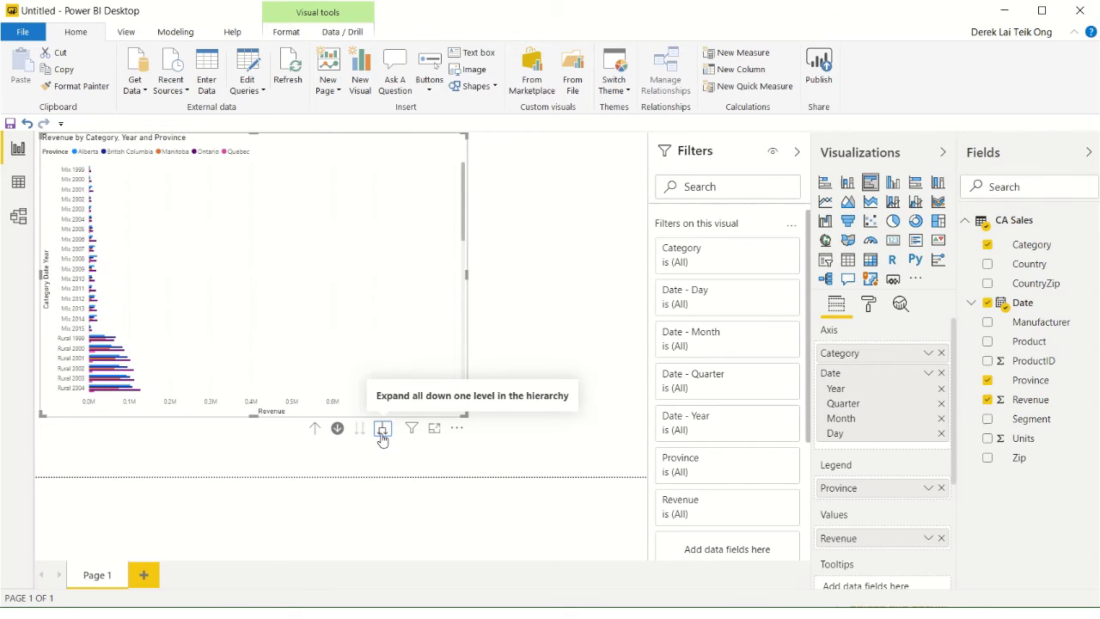
left_click(382, 434)
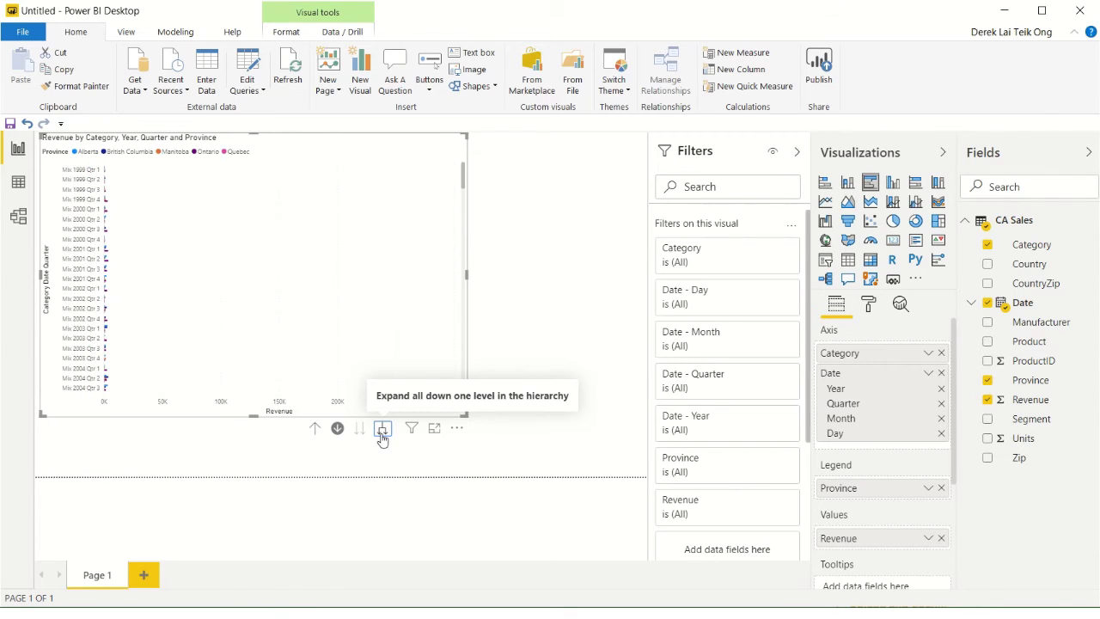
left_click(382, 434)
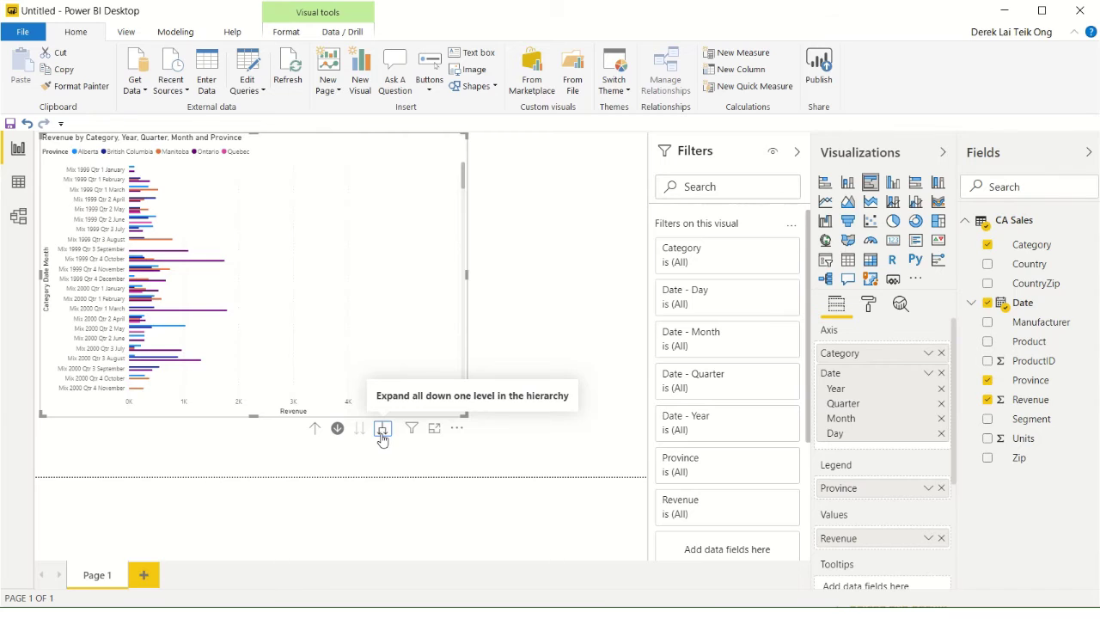
left_click(382, 434)
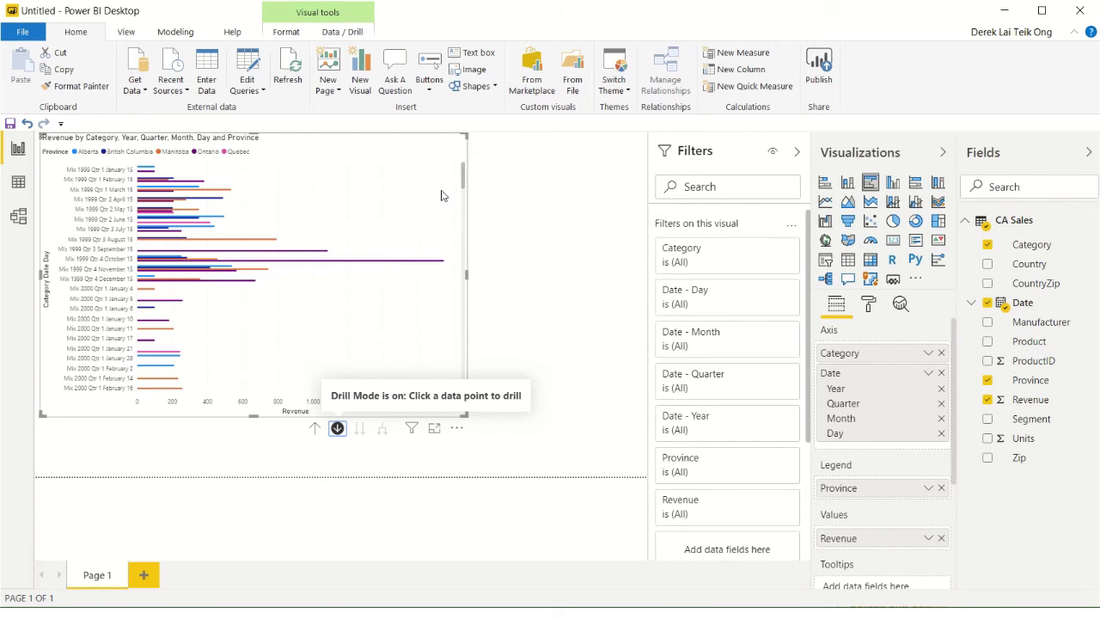
left_click_drag(465, 176, 477, 124)
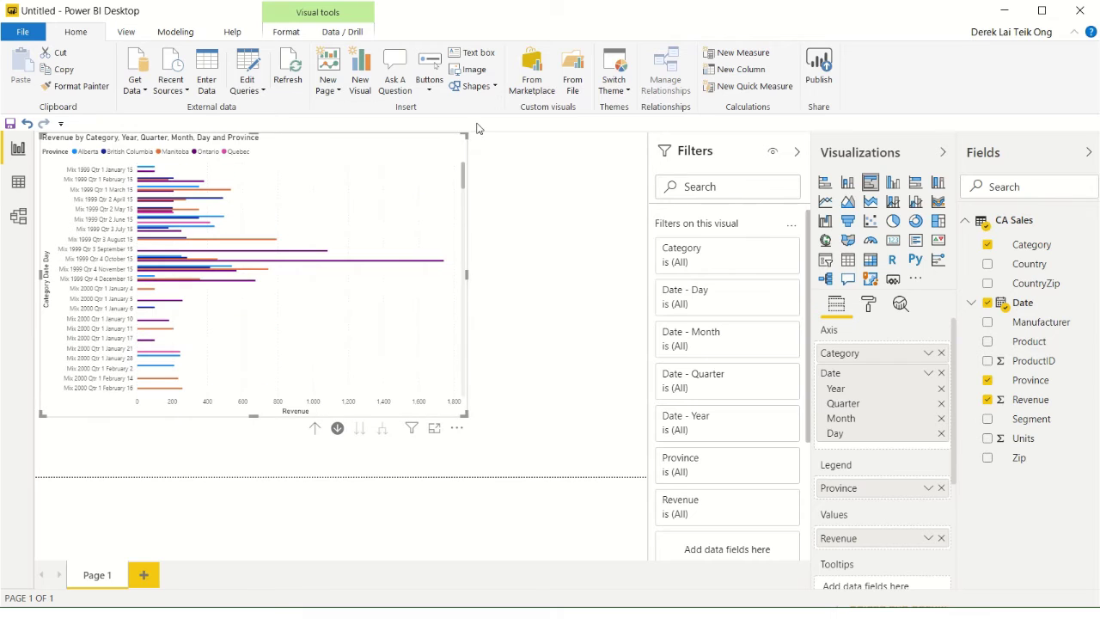
Drill the fully expanded bar chart up level by level until only Category remains on the axis
left_click(314, 429)
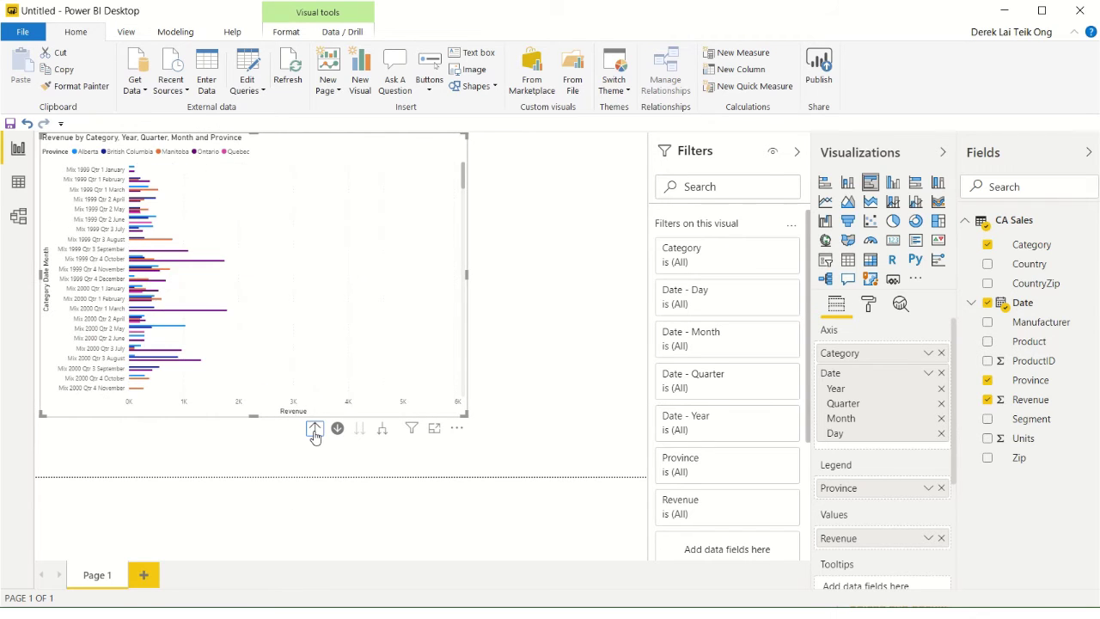
left_click(314, 430)
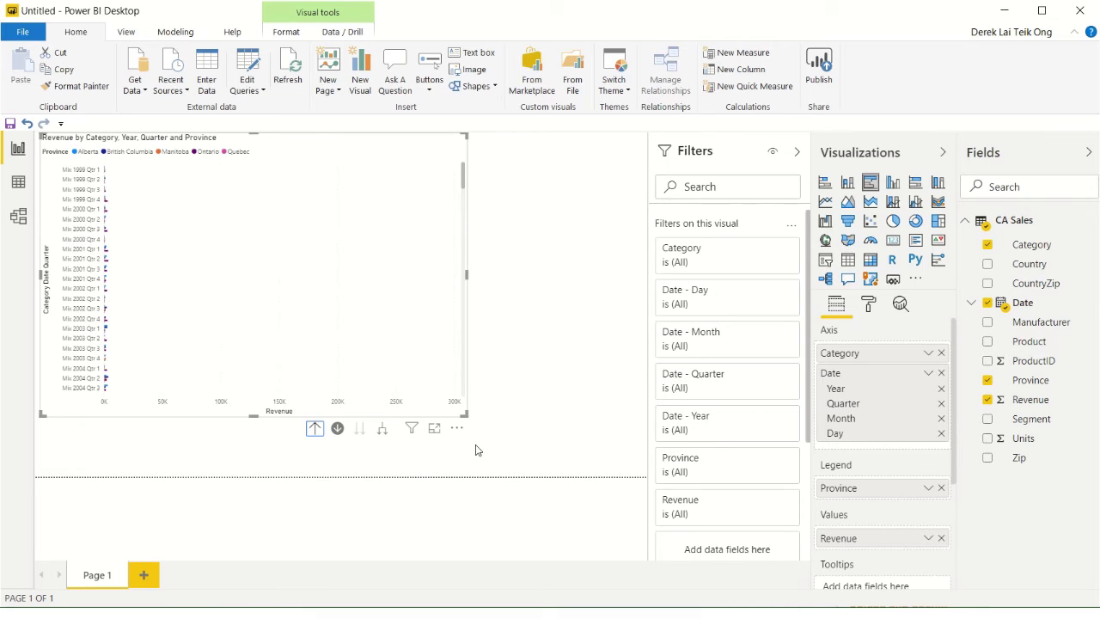
left_click(315, 430)
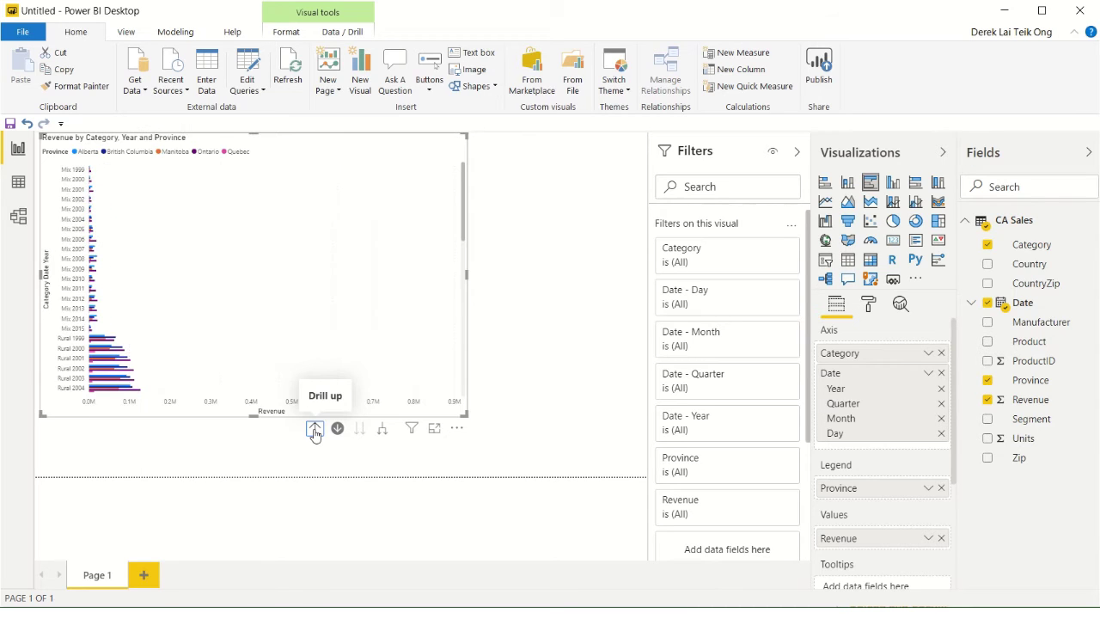
left_click(314, 429)
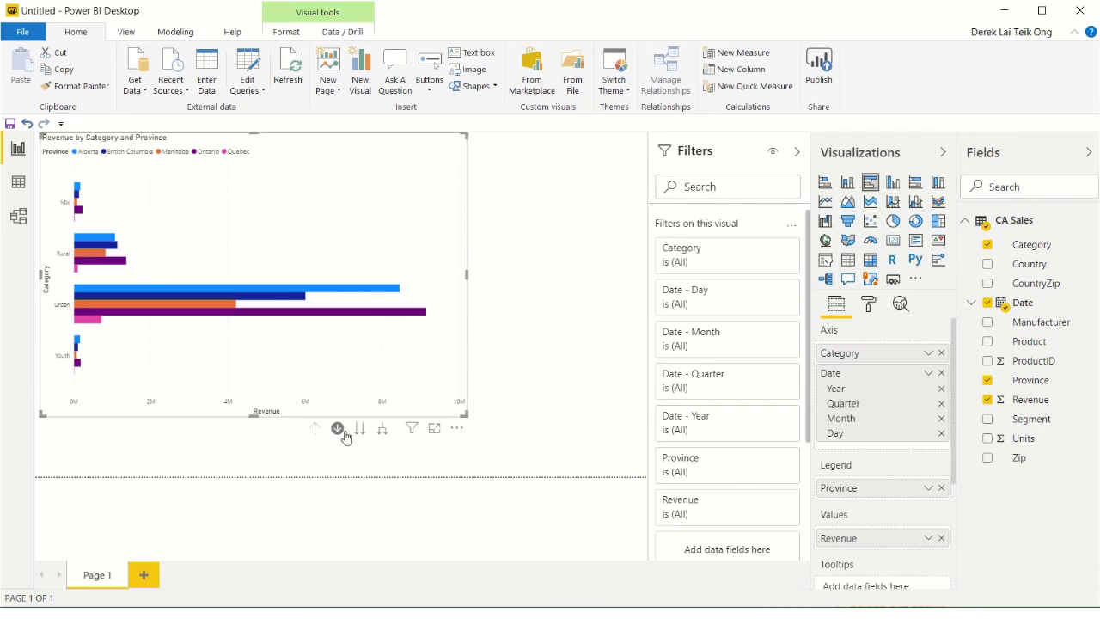
Convert the clustered bar chart to a line chart and enlarge it to nearly the full width of the report page
left_click(823, 203)
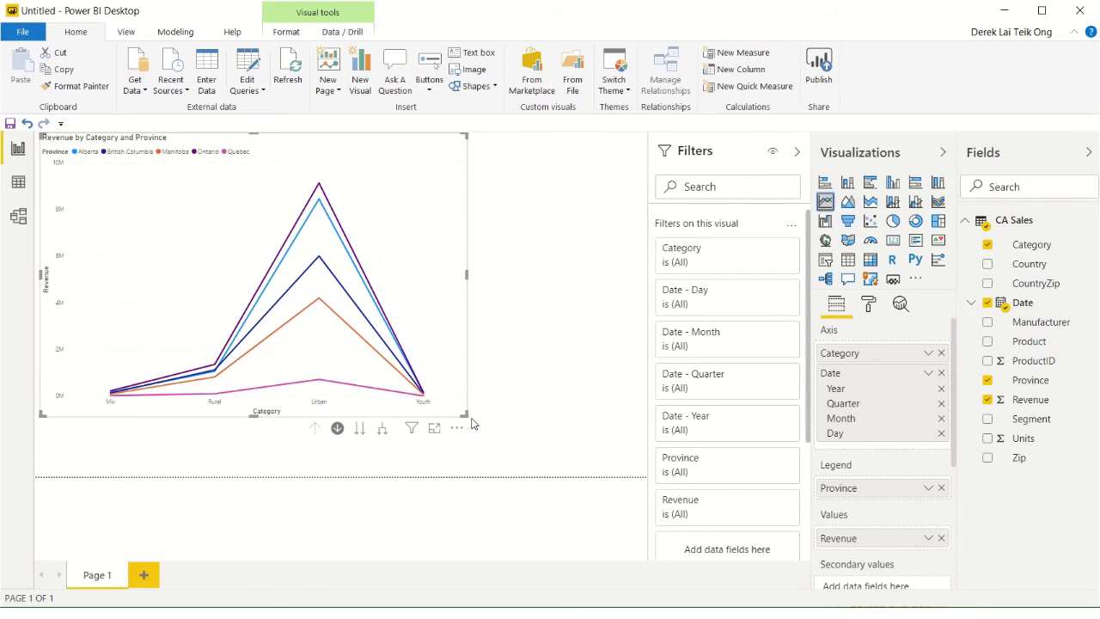
left_click_drag(465, 416, 620, 438)
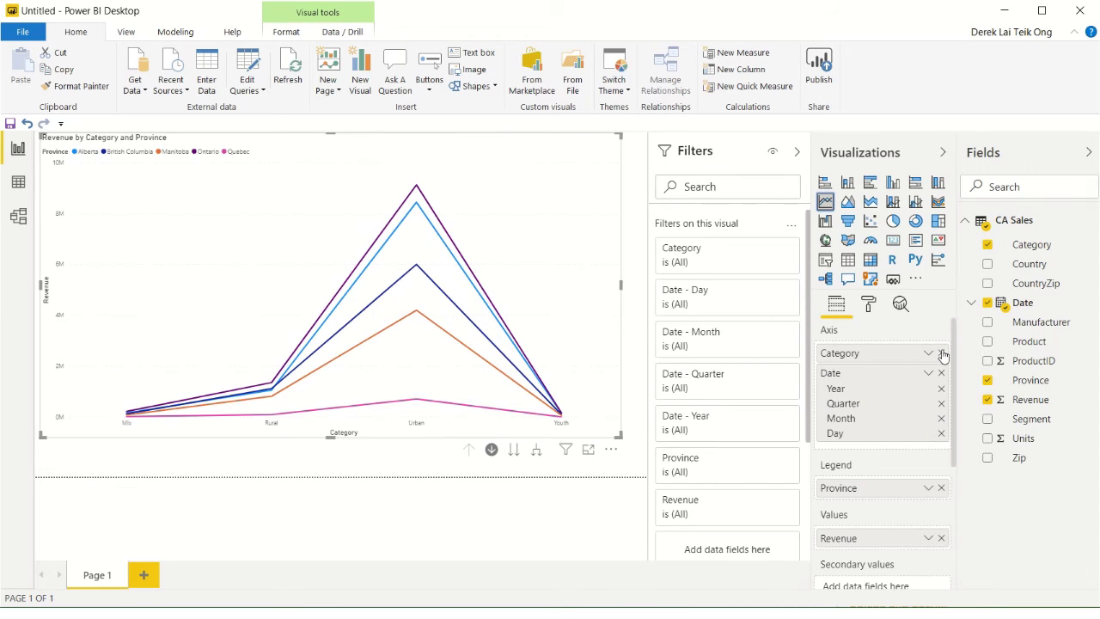
Remove Category and the Year, Quarter and Day levels of Date from the line chart's axis, leaving only Month
left_click(941, 353)
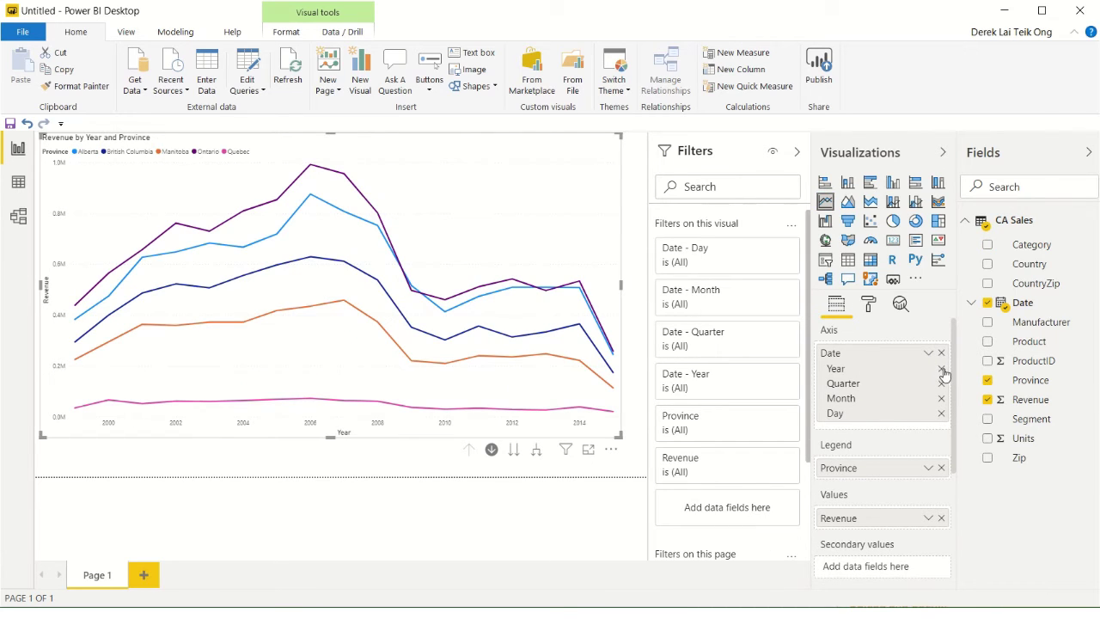
left_click(941, 368)
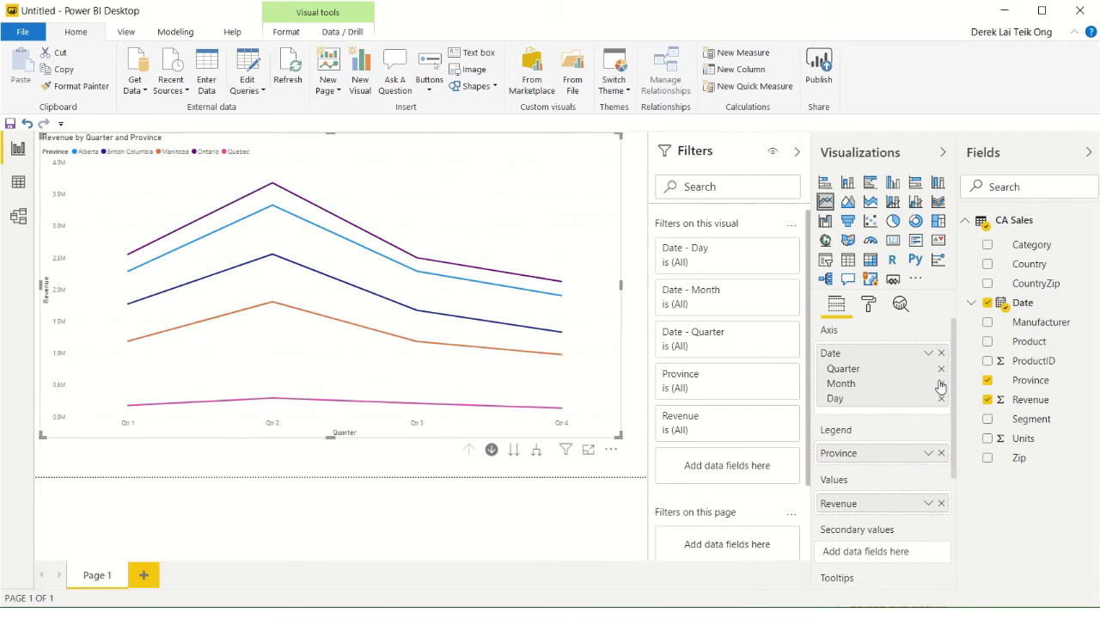
left_click(941, 369)
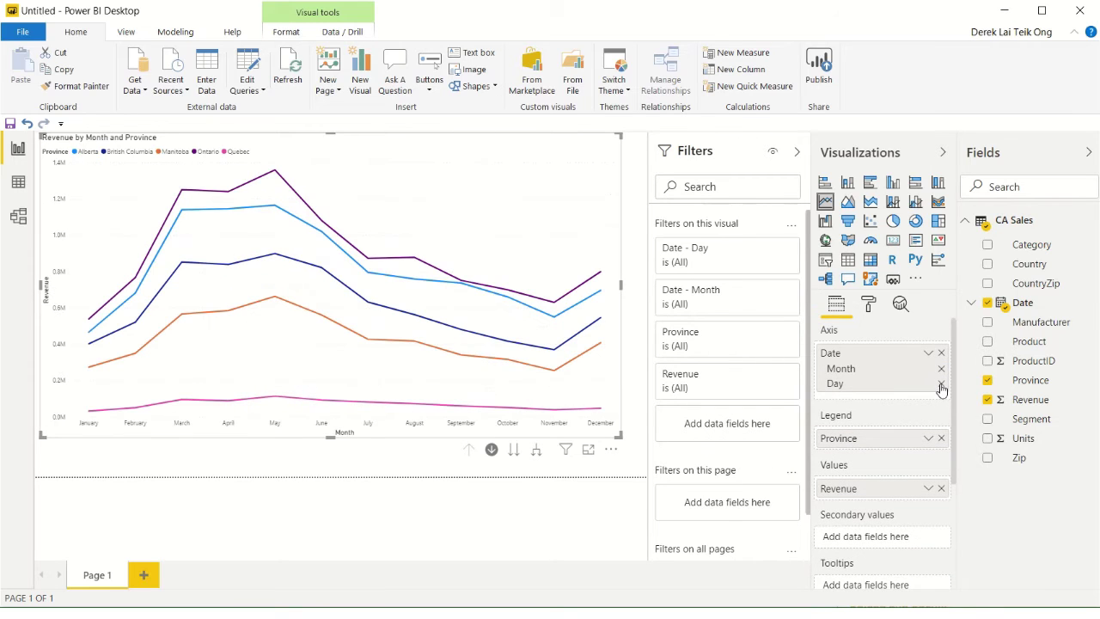
left_click(940, 384)
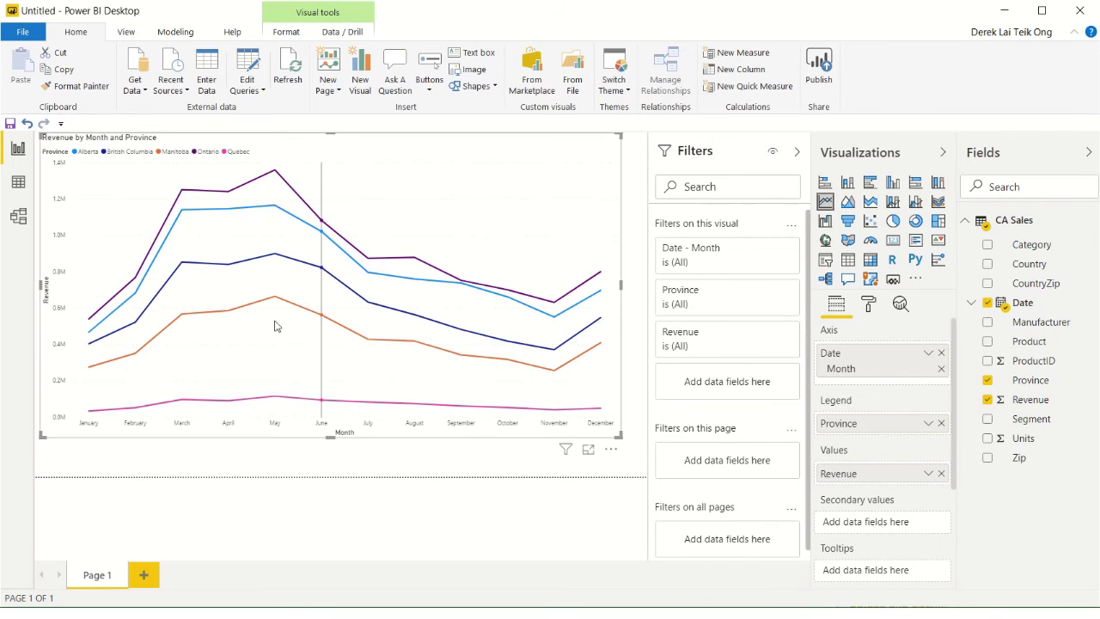
Inspect the line chart's monthly data points, show its data as a table, review the monthly revenue by province, and return to the report
mouse_move(217, 365)
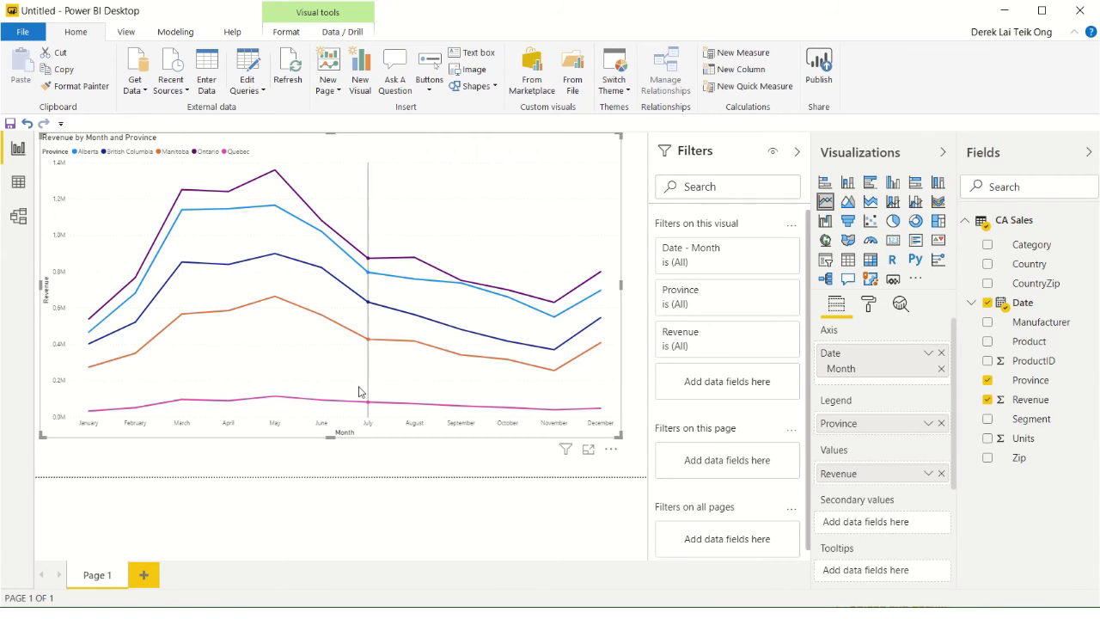
mouse_move(359, 391)
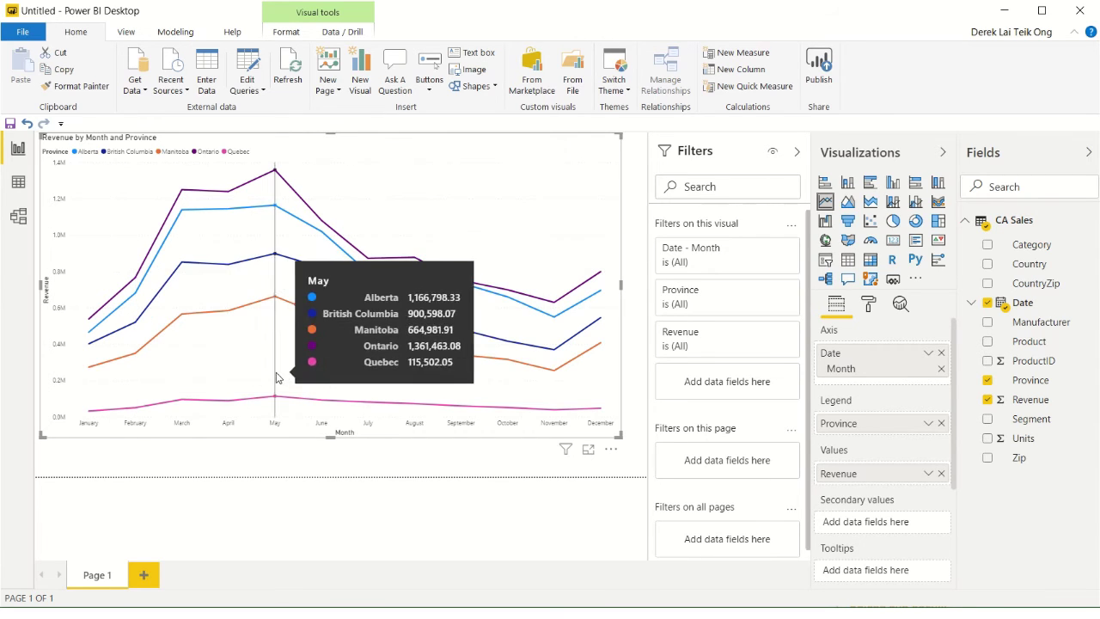
left_click(611, 453)
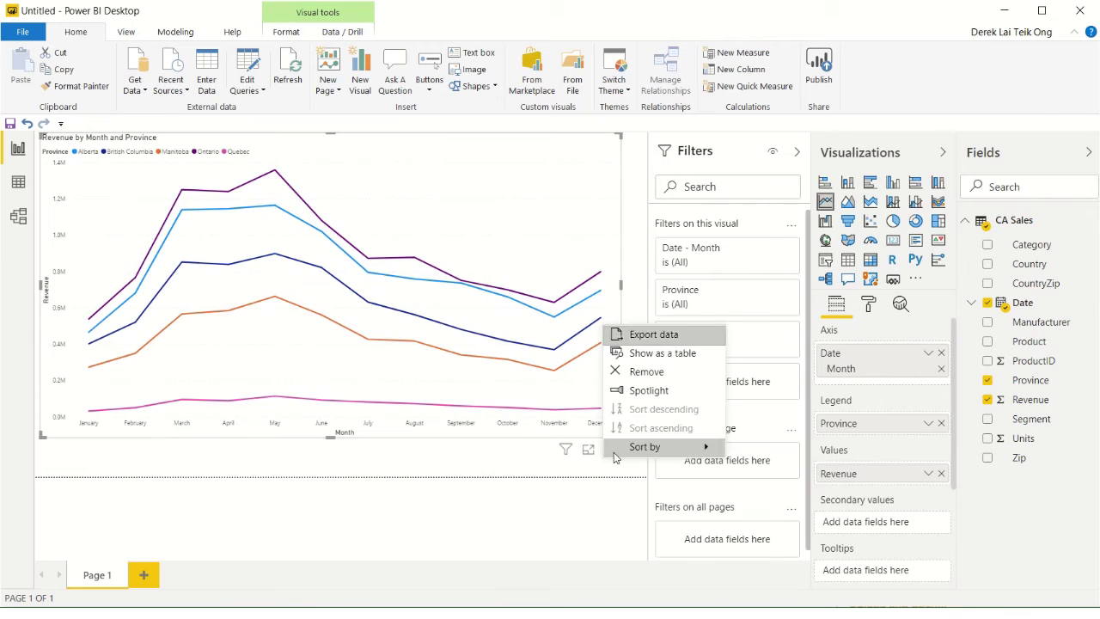
mouse_move(615, 458)
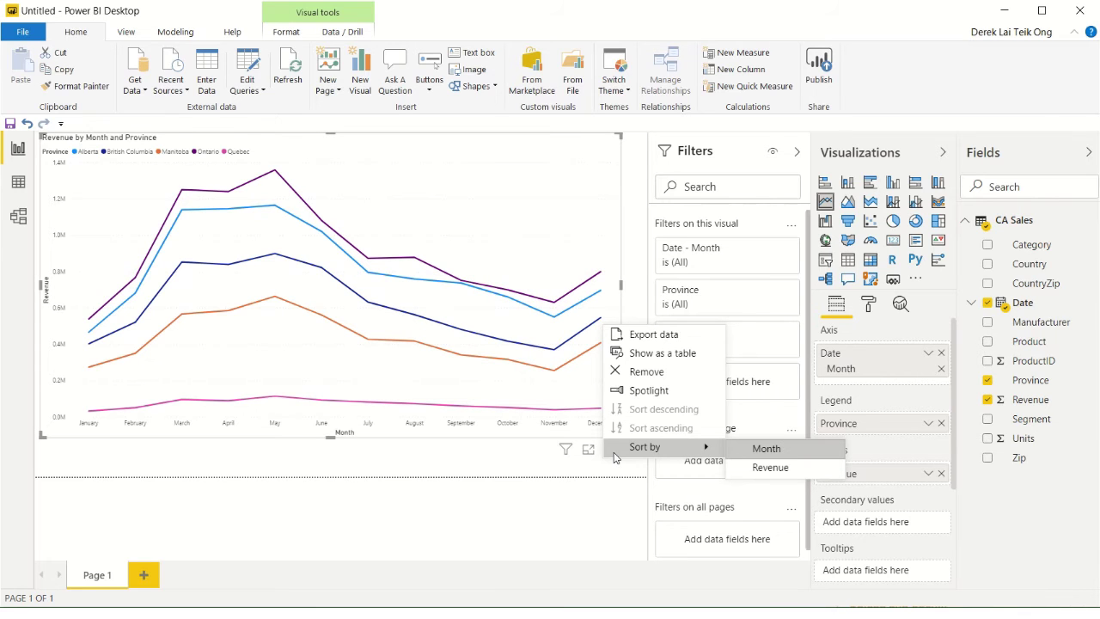
left_click(627, 361)
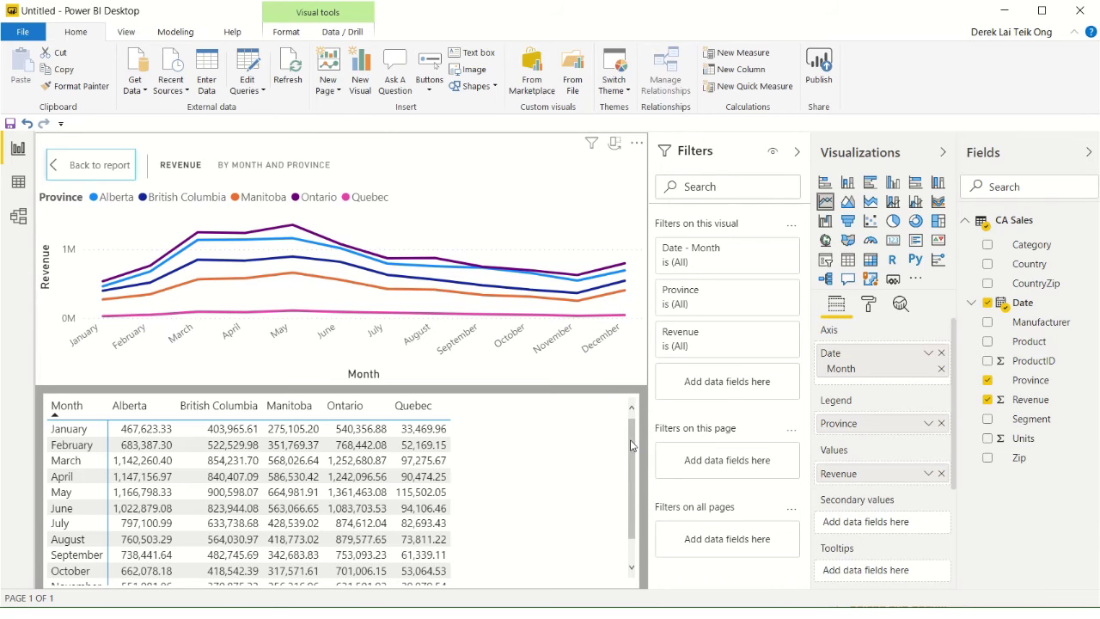
mouse_move(630, 445)
left_mouse_down()
mouse_move(634, 511)
mouse_move(633, 432)
left_mouse_up()
scroll(616, 446, "down", 1)
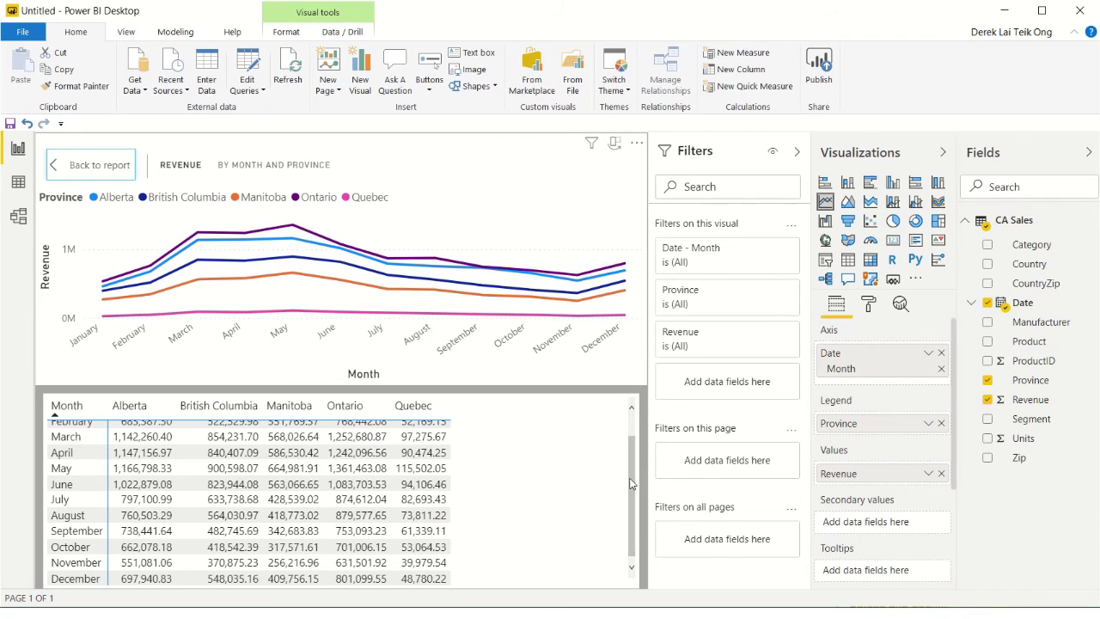
scroll(630, 482, "up", 1)
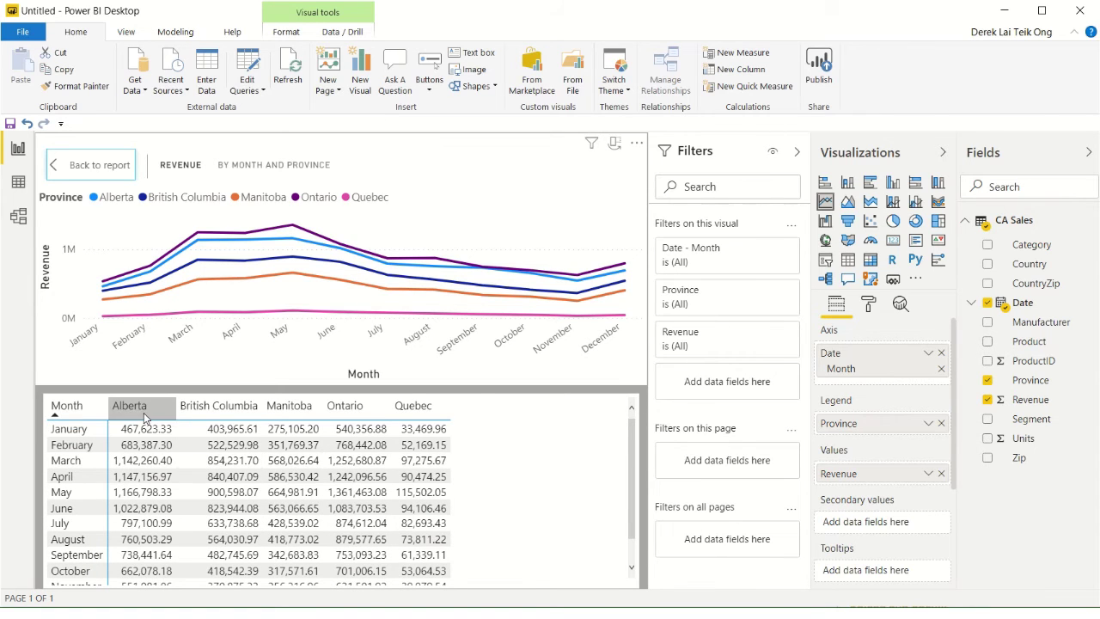
left_click(92, 174)
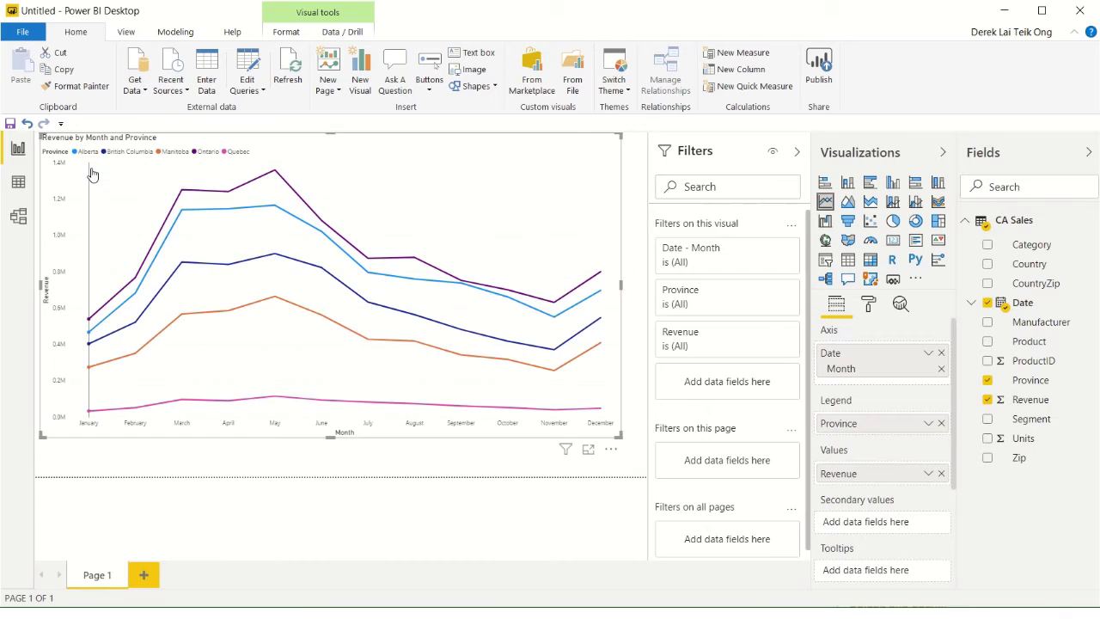
Examine the CA Sales table's rows in the Data view and its field structure in the Model view
left_click(17, 182)
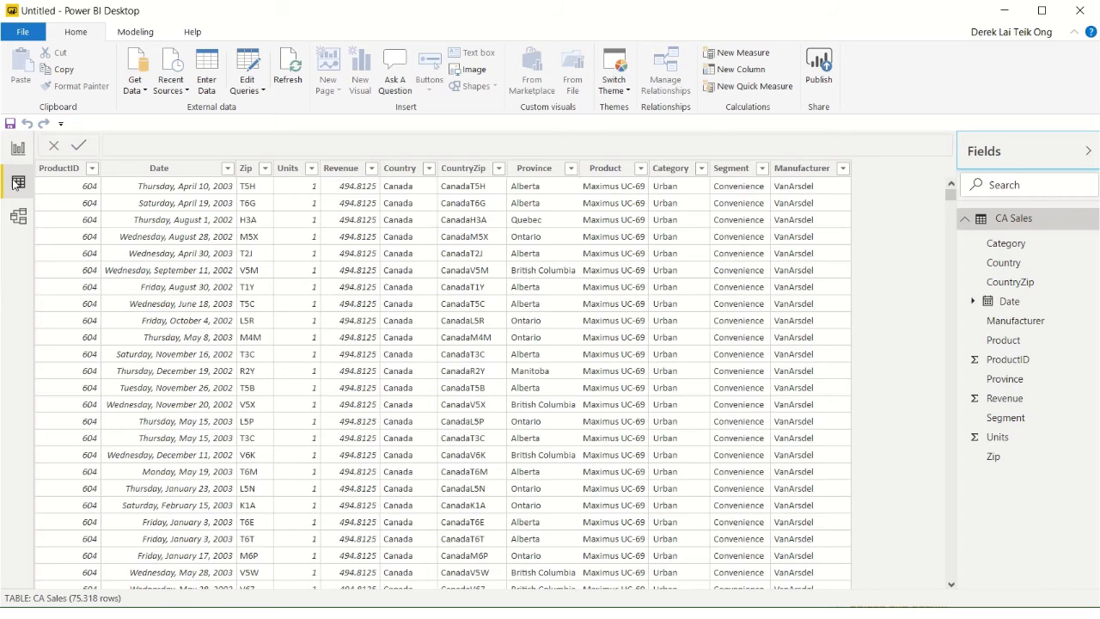
left_click(18, 216)
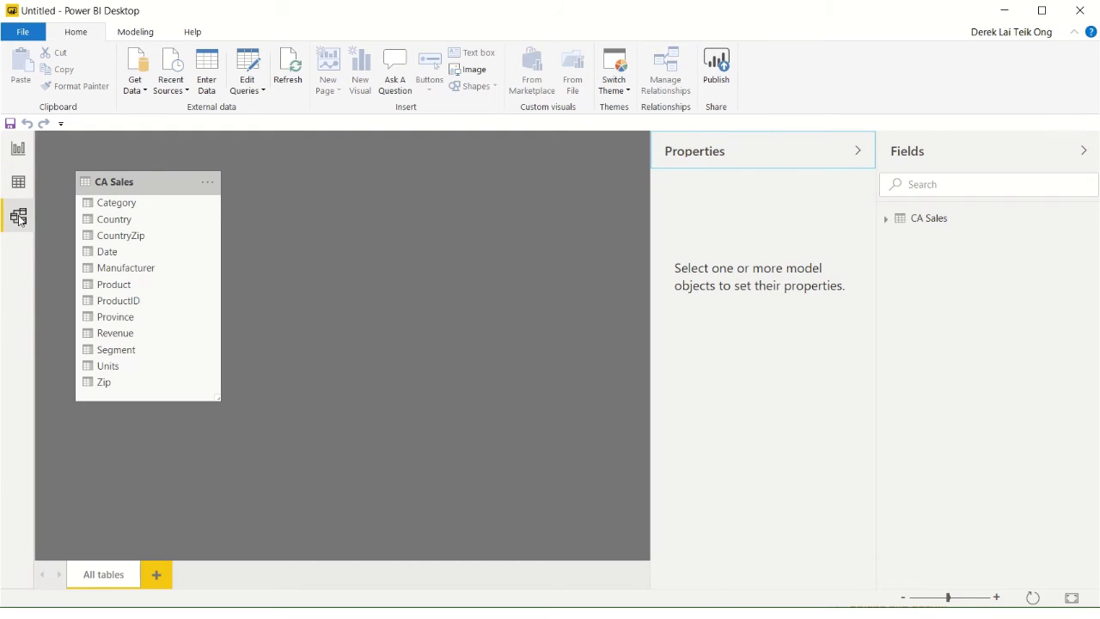
Return to the Report view showing the revenue line chart
left_click(18, 160)
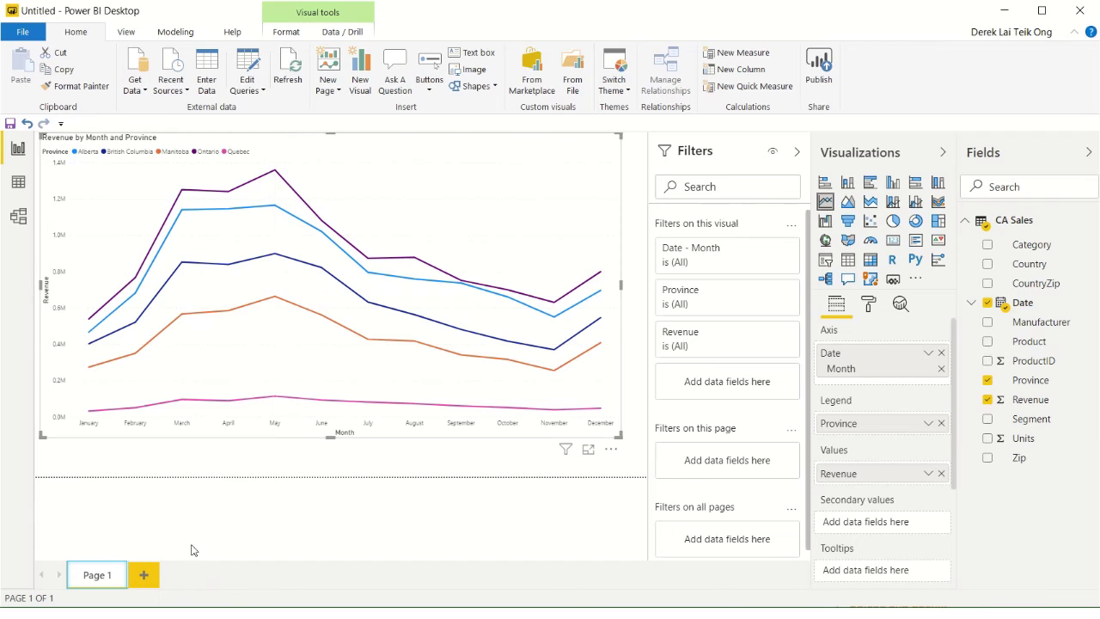
Add a second report page and delete it again
left_click(148, 583)
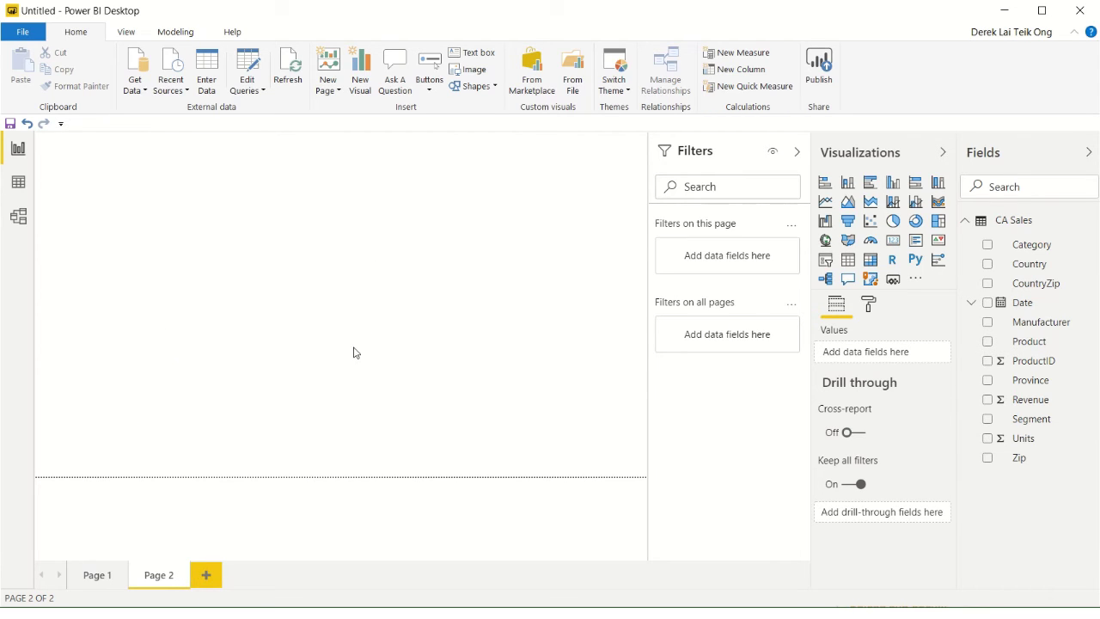
left_click(187, 572)
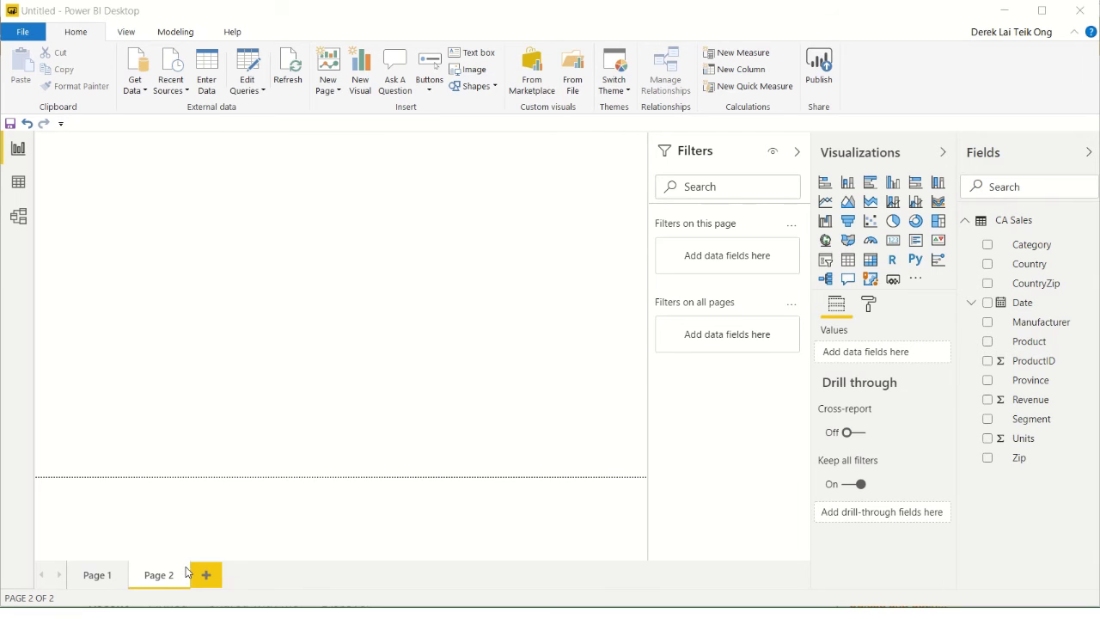
left_click(628, 346)
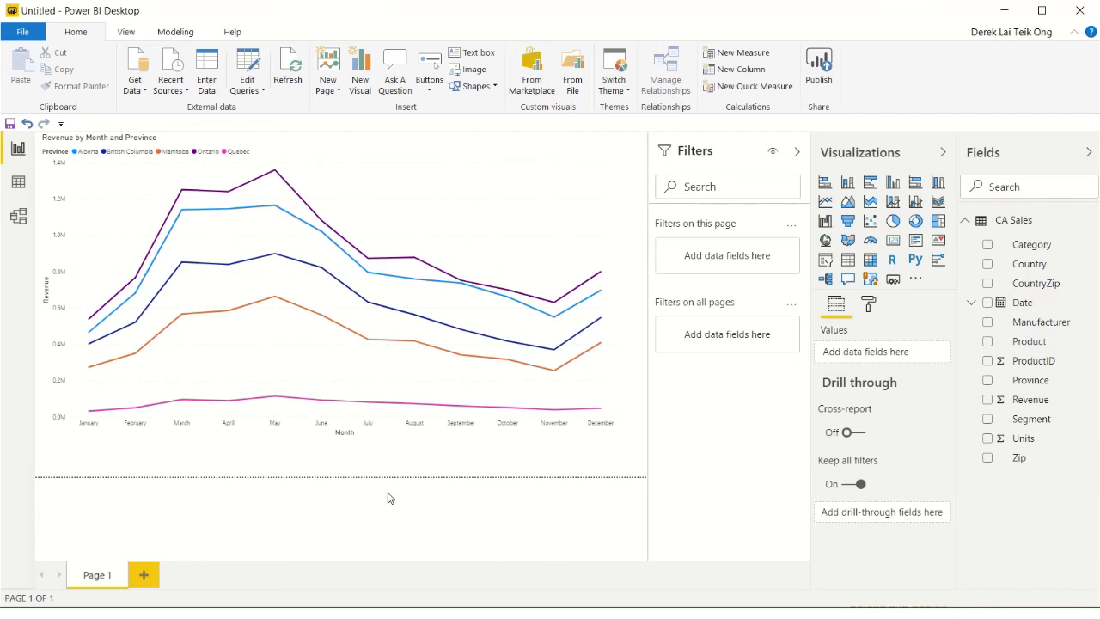
Collapse the Filters, Visualizations and Fields panes beside the line chart, and expand only Visualizations again
left_click(511, 400)
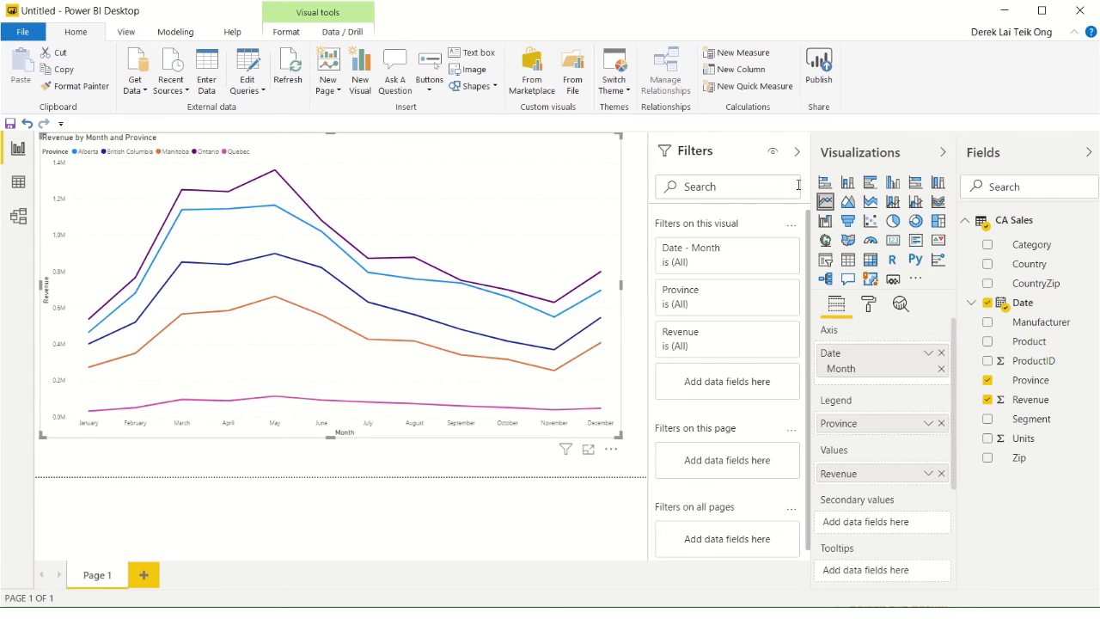
left_click(797, 152)
left_click(938, 154)
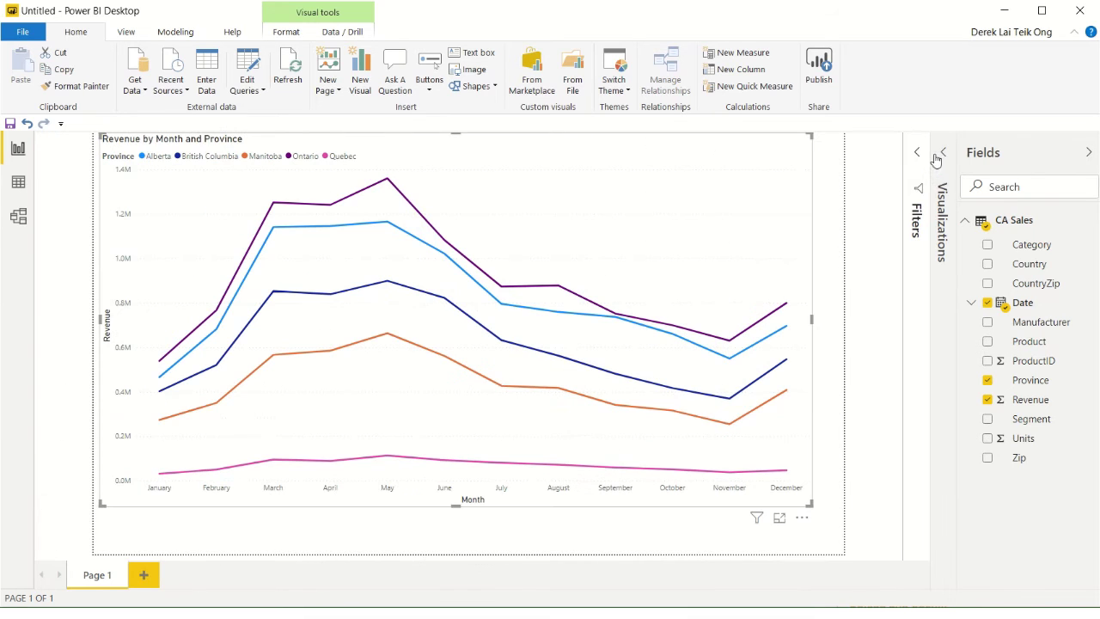
left_click(1084, 154)
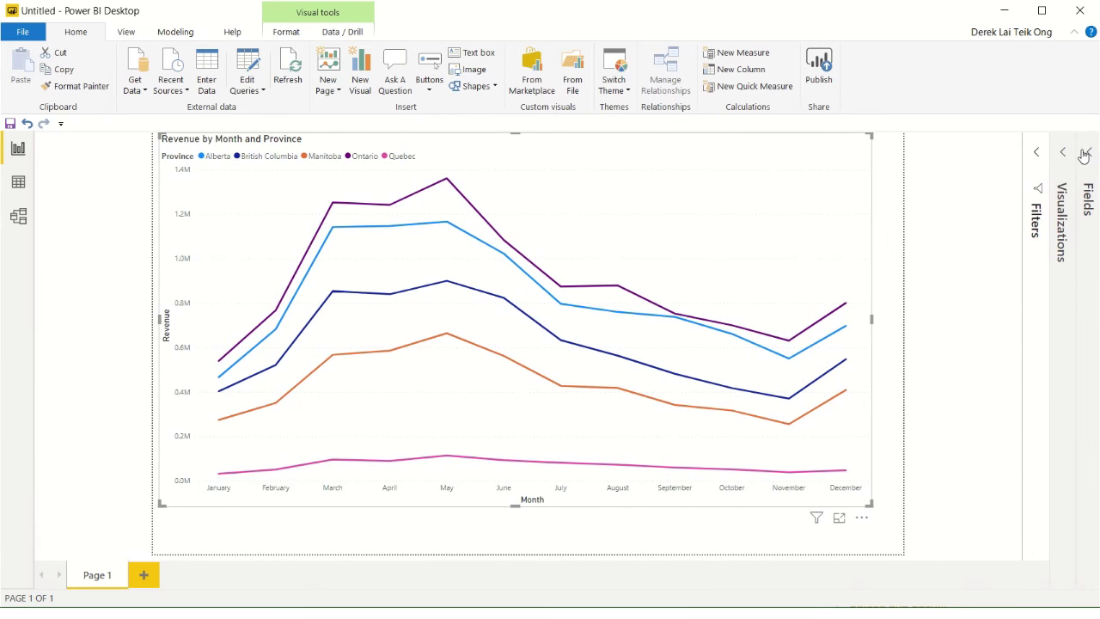
left_click(1062, 152)
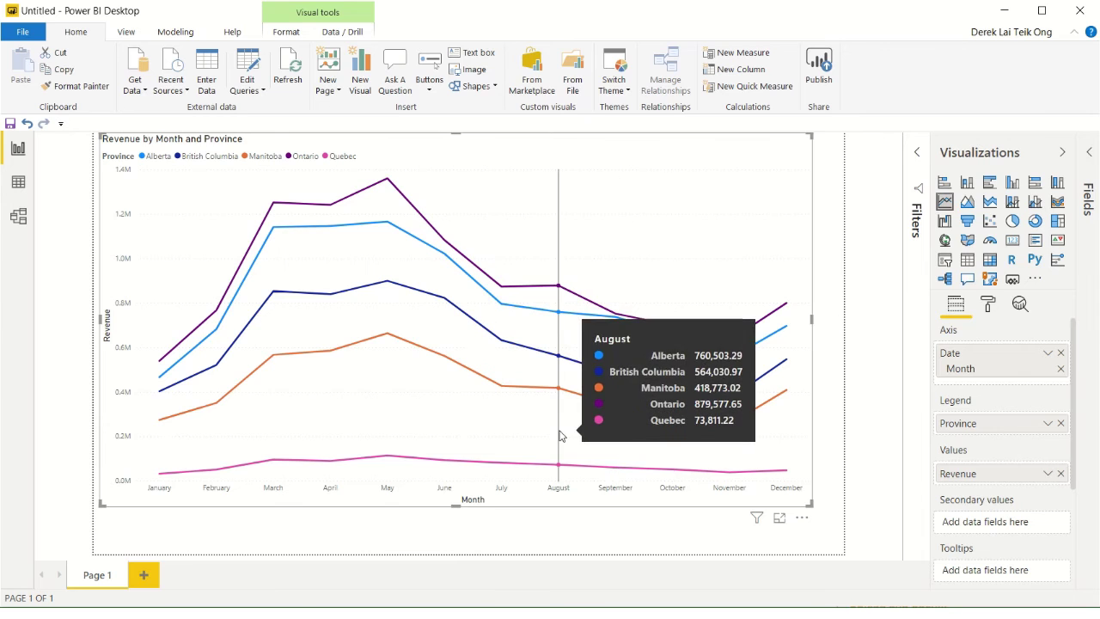
Add an empty gauge visual without converting the line chart, and move it to the lower part of the report page
left_click(544, 537)
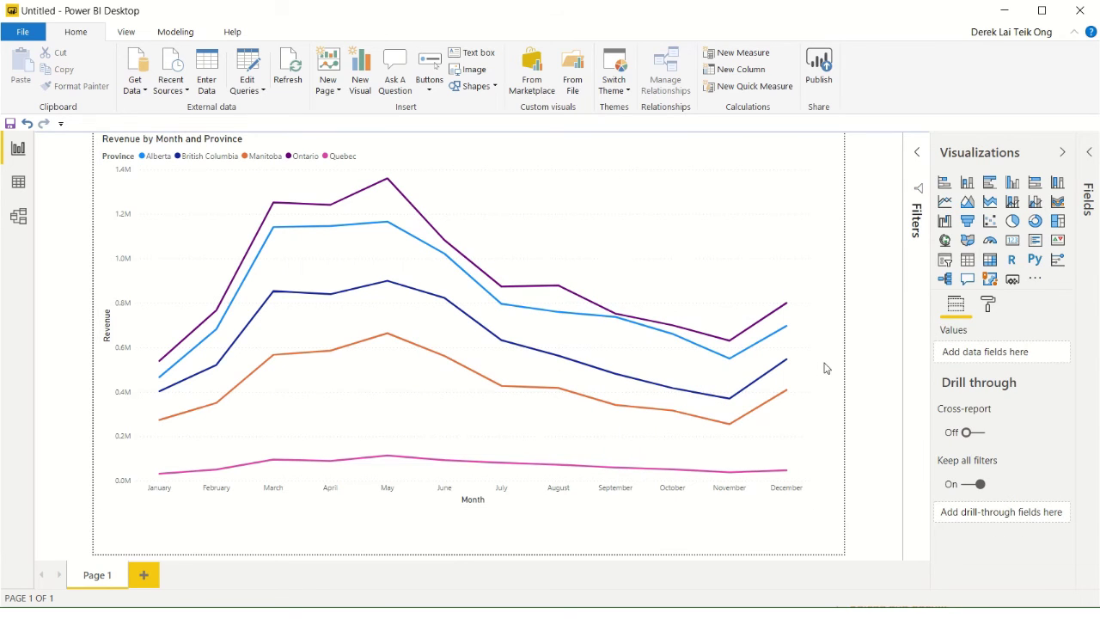
left_click(990, 243)
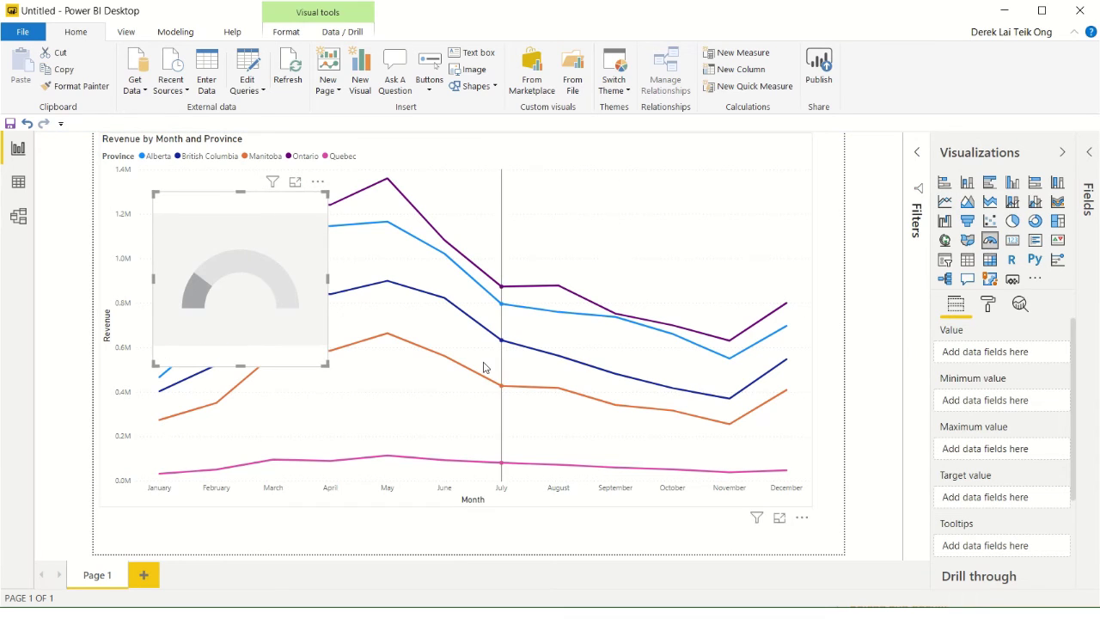
left_click_drag(262, 309, 364, 490)
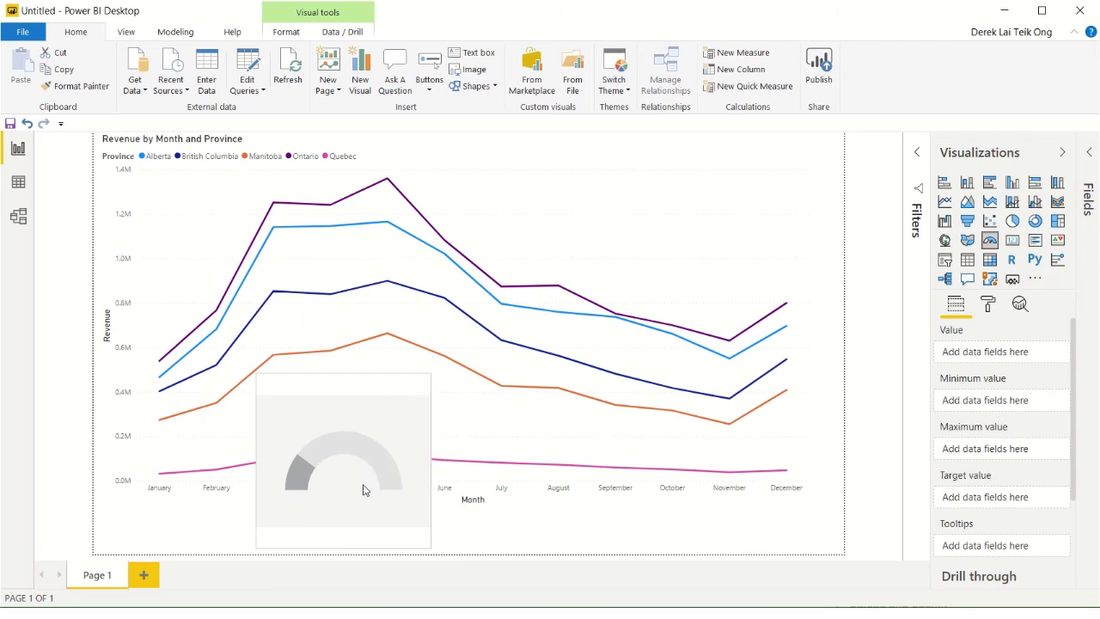
left_click(838, 554)
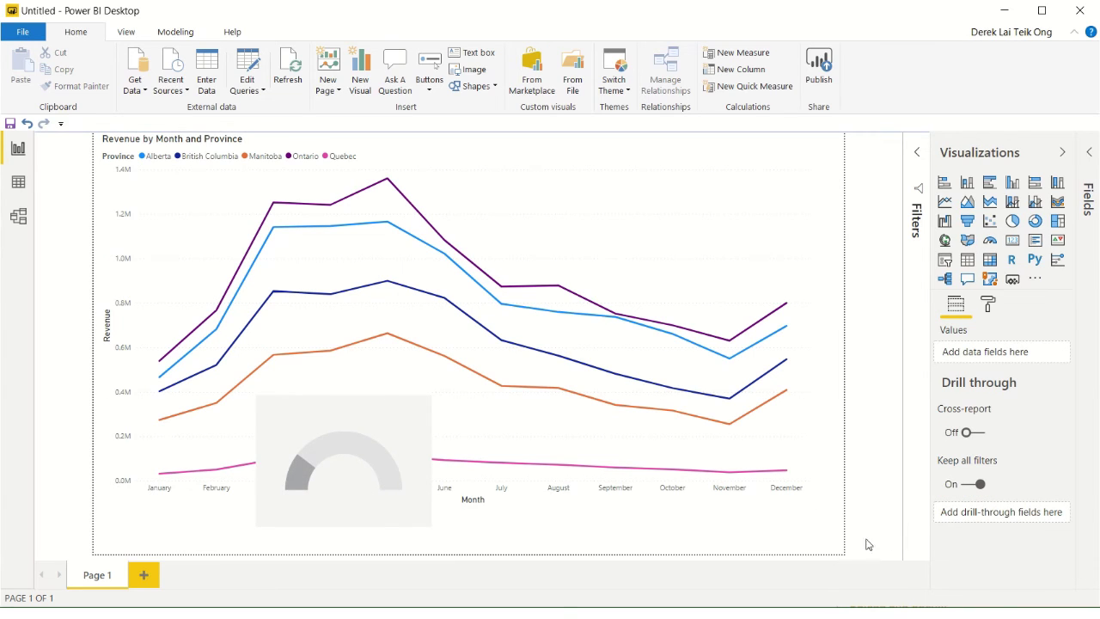
Shrink the line chart to about two-thirds of the page width, and place the gauge below it at about double width
left_click(809, 505)
left_click_drag(811, 505, 604, 379)
left_click_drag(319, 482, 214, 507)
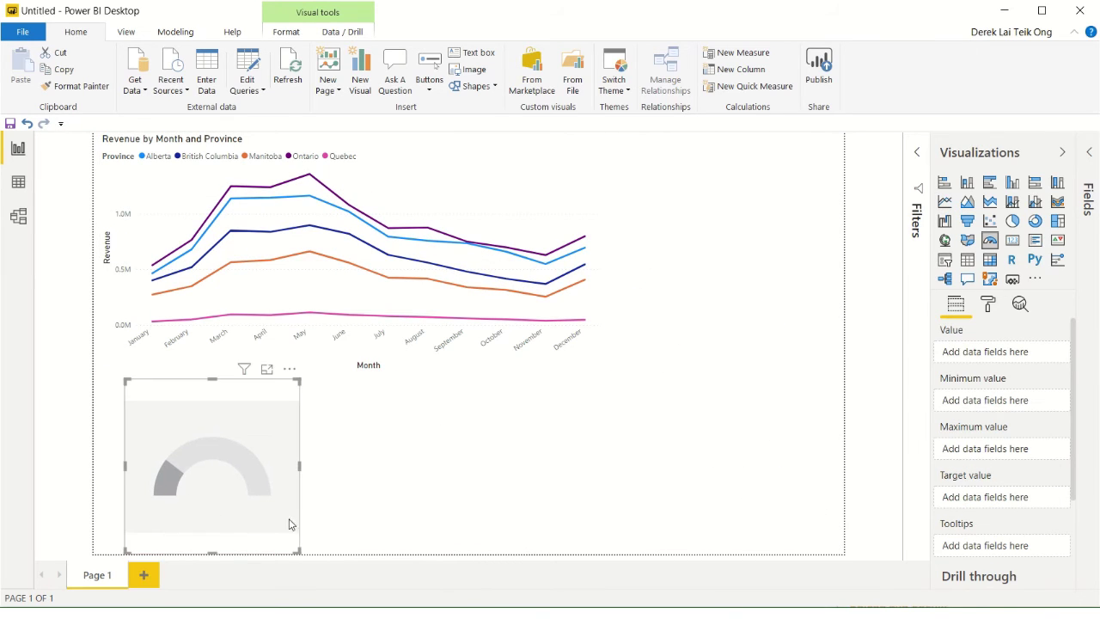
left_click_drag(300, 465, 474, 482)
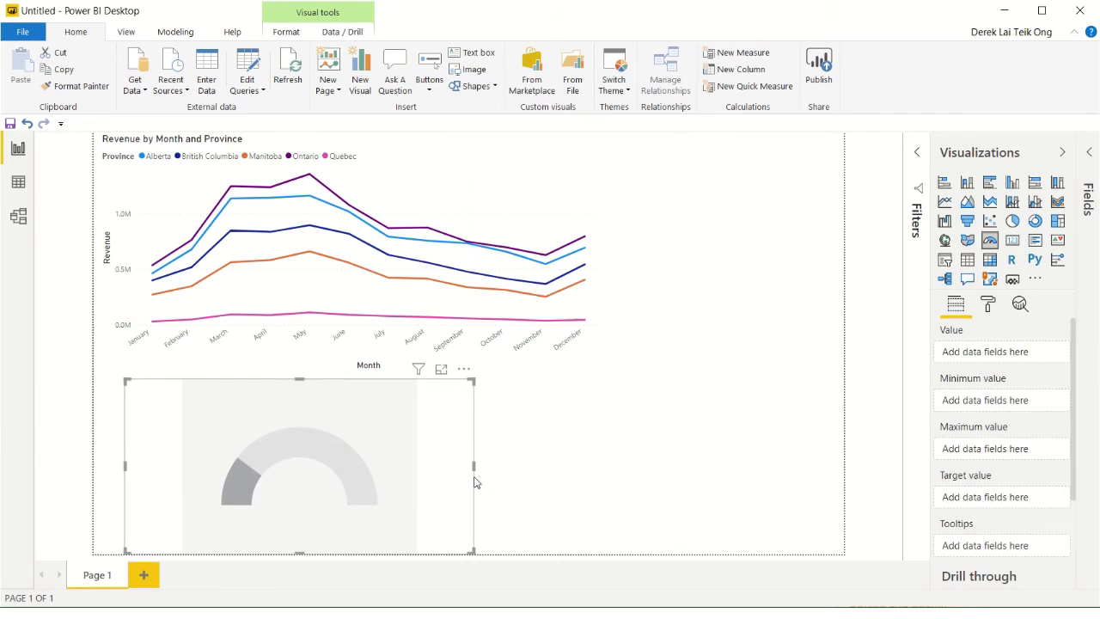
Expand the Fields pane again and assign Revenue as the gauge's value
left_click(1089, 152)
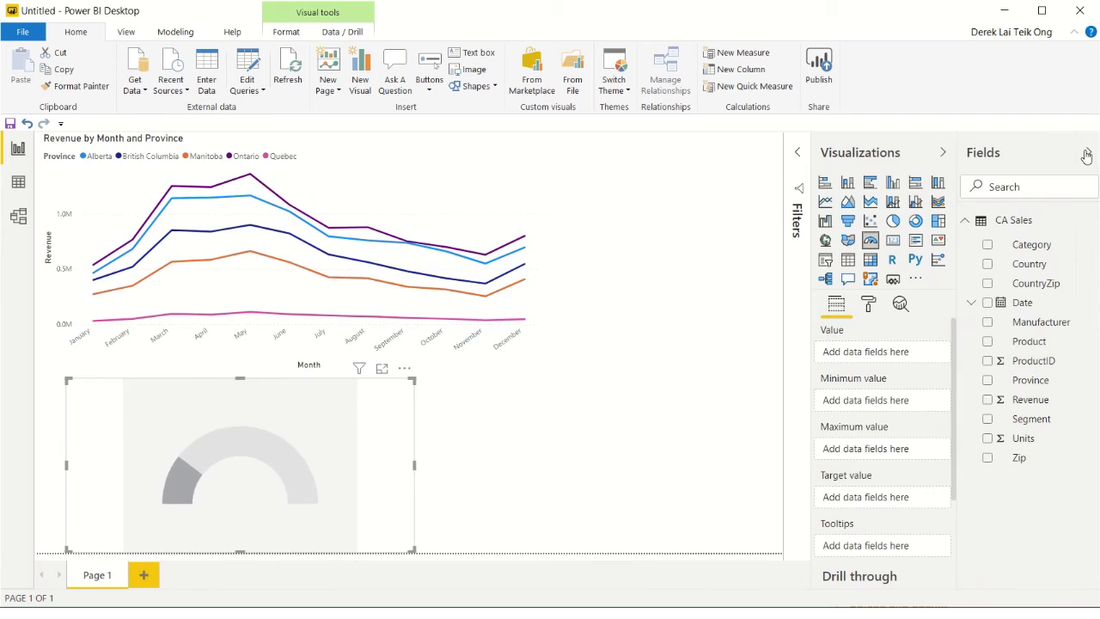
left_click(989, 400)
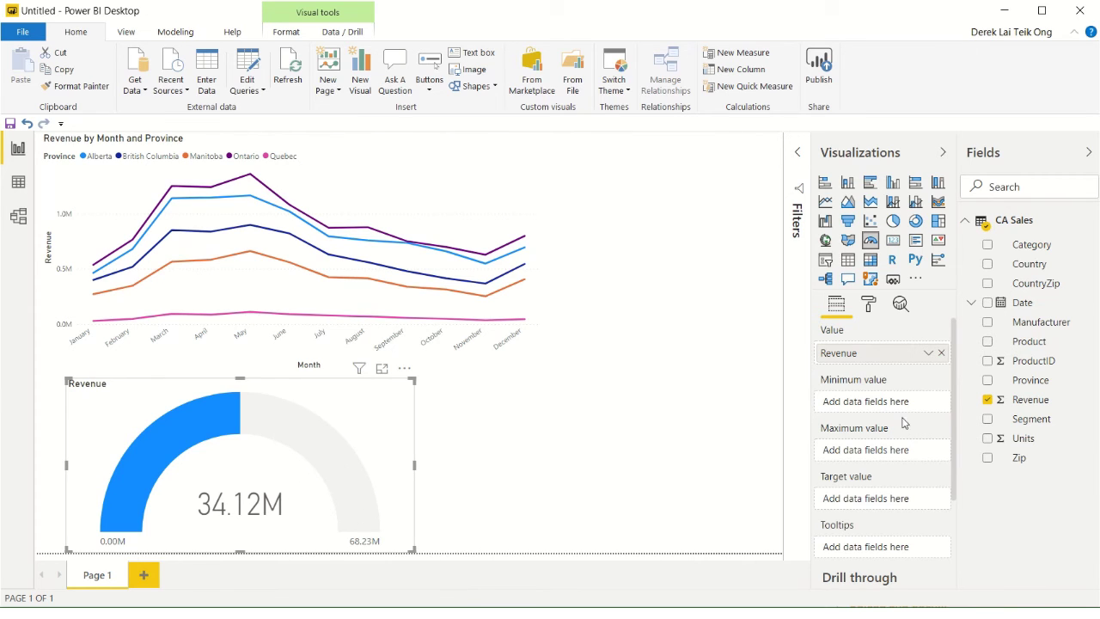
Try Average and Maximum as the aggregation of the gauge's Revenue value, and restore Sum
left_click(928, 353)
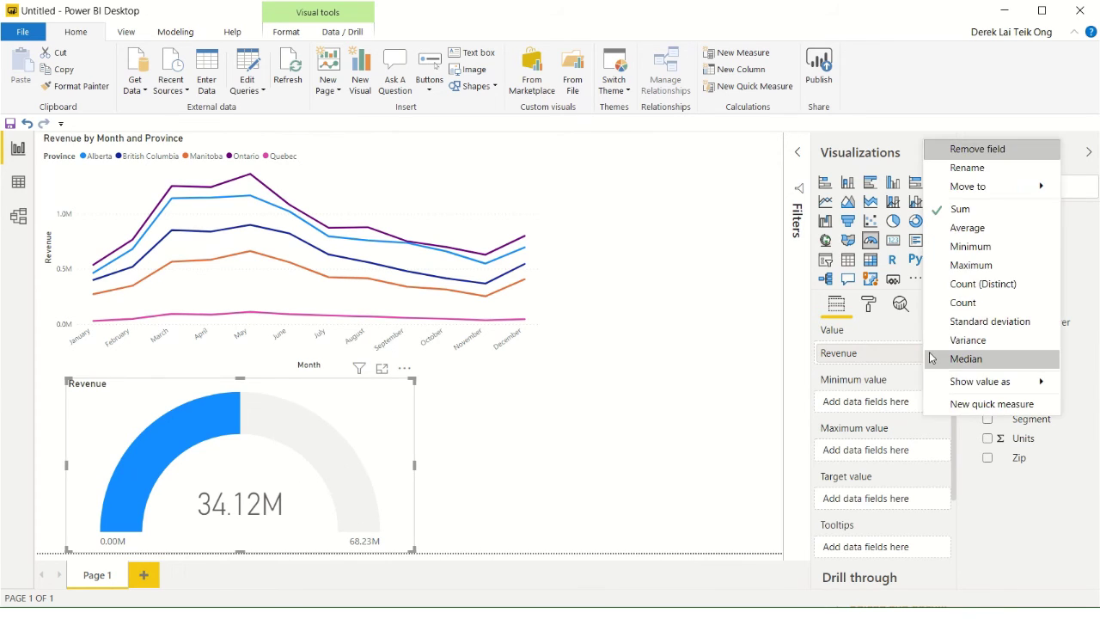
left_click(955, 229)
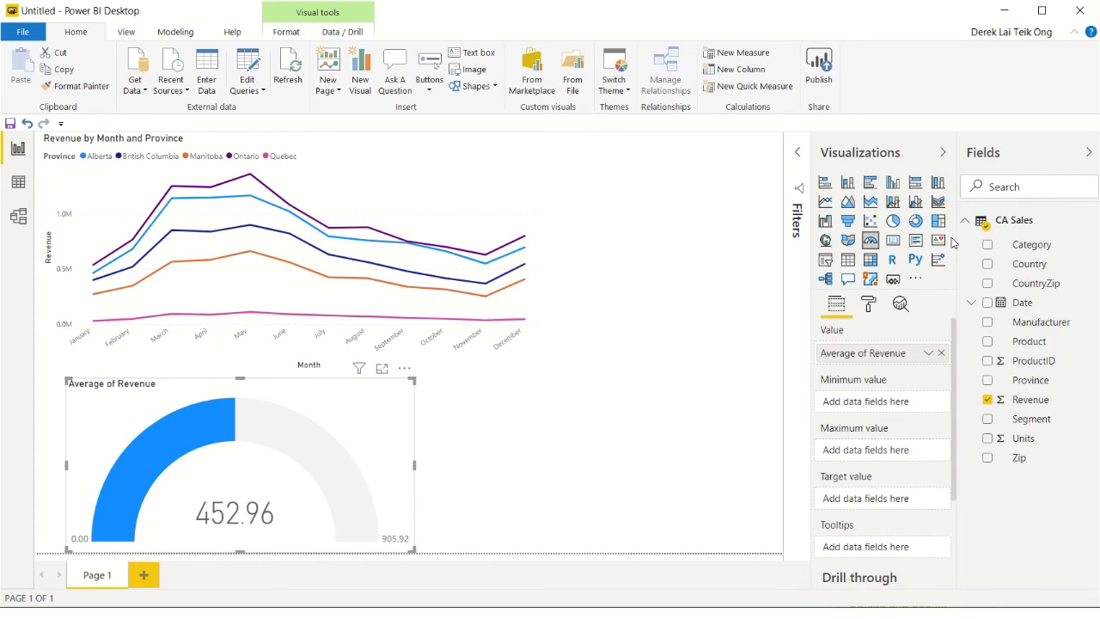
left_click(928, 354)
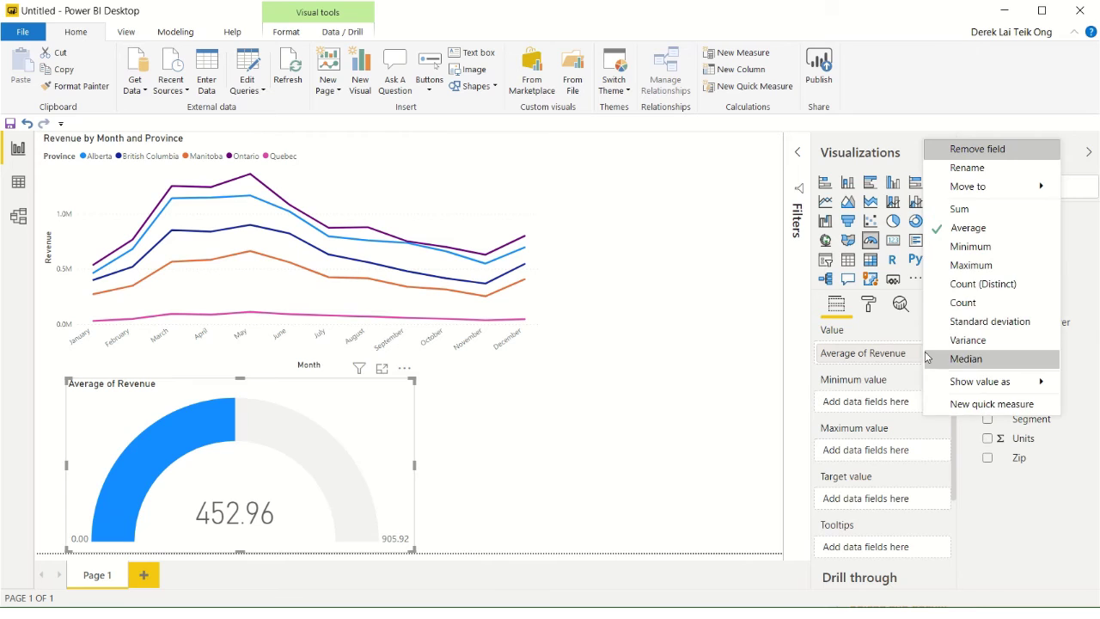
left_click(955, 267)
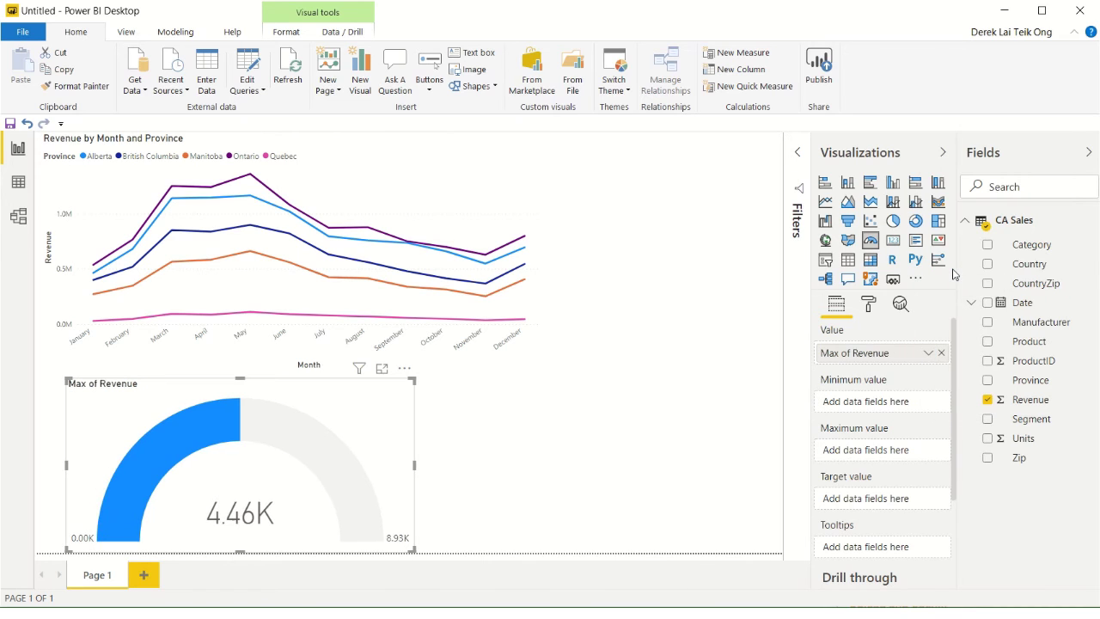
left_click(927, 353)
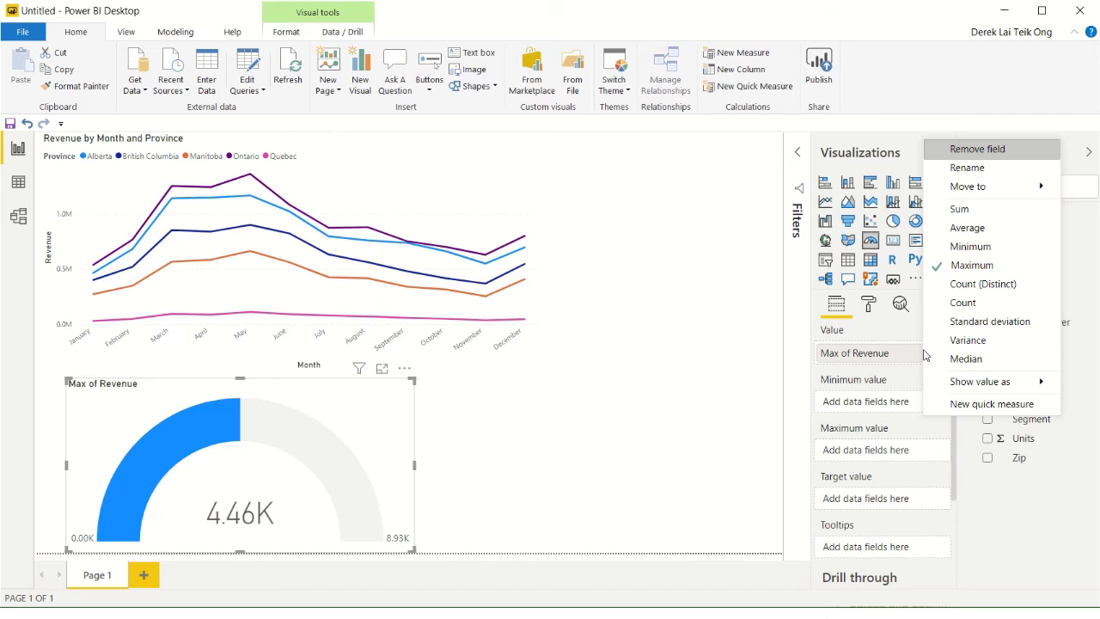
left_click(955, 209)
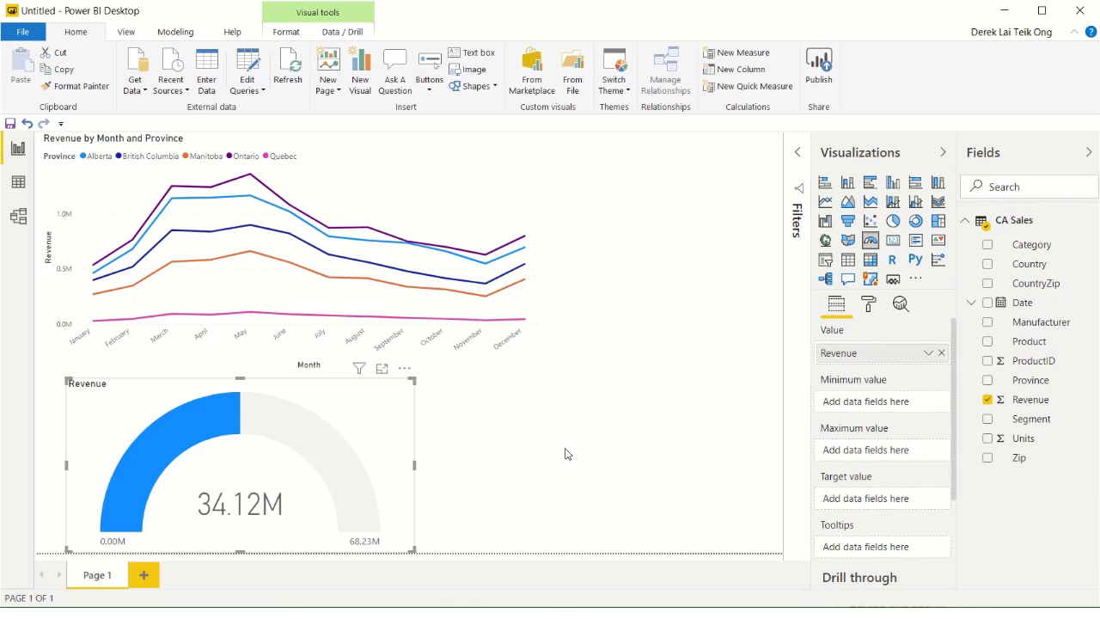
Review the filters available for the gauge, the page and all pages, and collapse the Filters pane
mouse_move(406, 258)
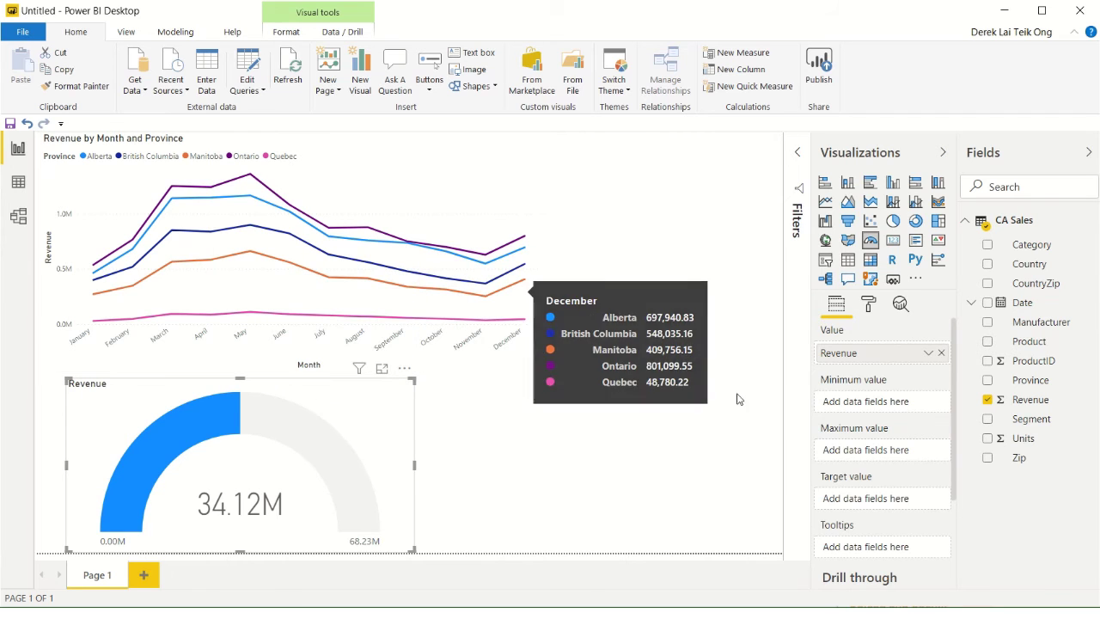
left_click(797, 152)
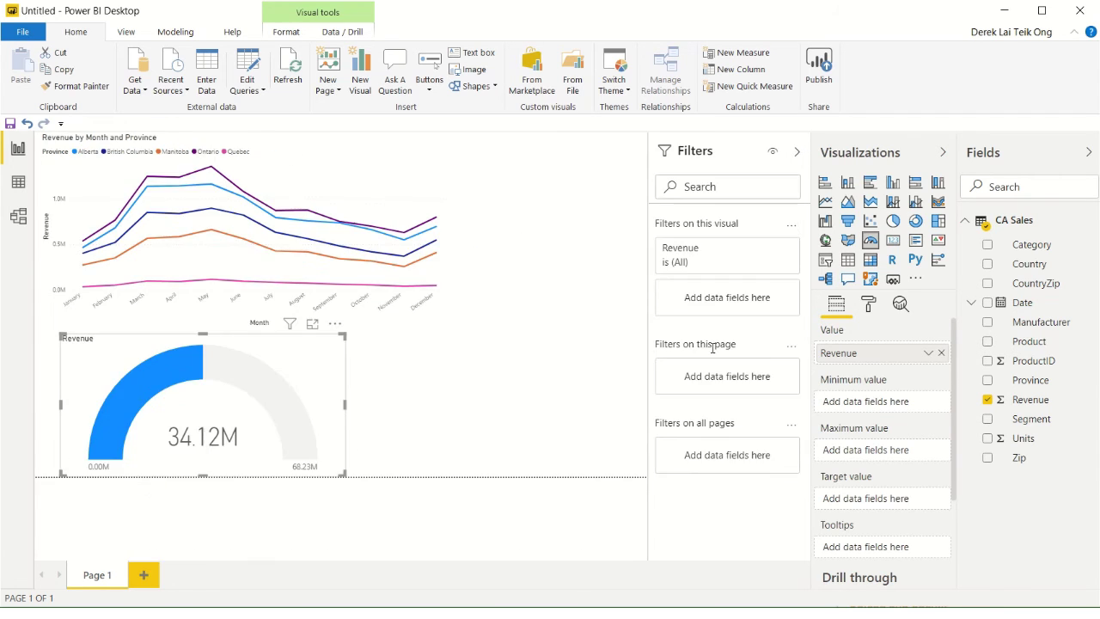
left_click(798, 153)
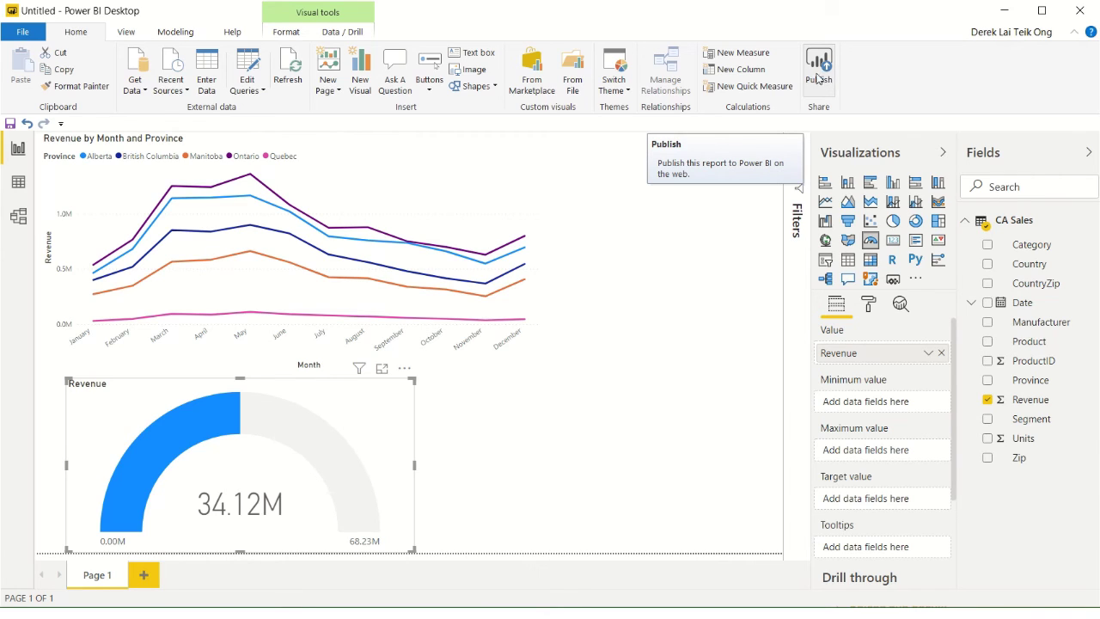
Start publishing the report to Power BI and save it as Introduction to Power BI, replacing the existing file
left_click(24, 35)
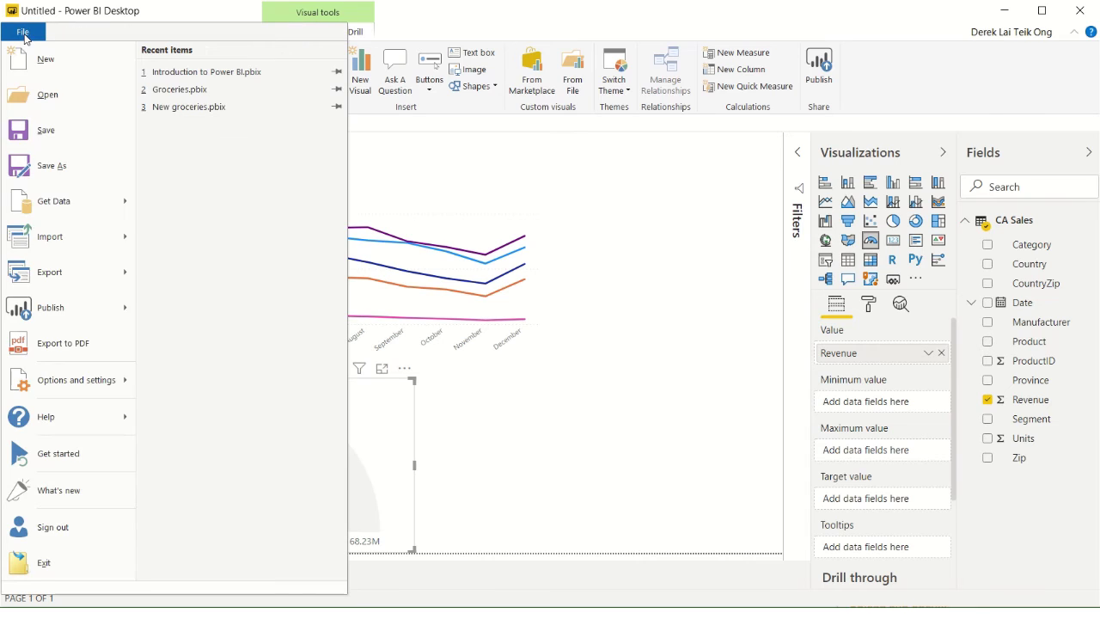
mouse_move(81, 311)
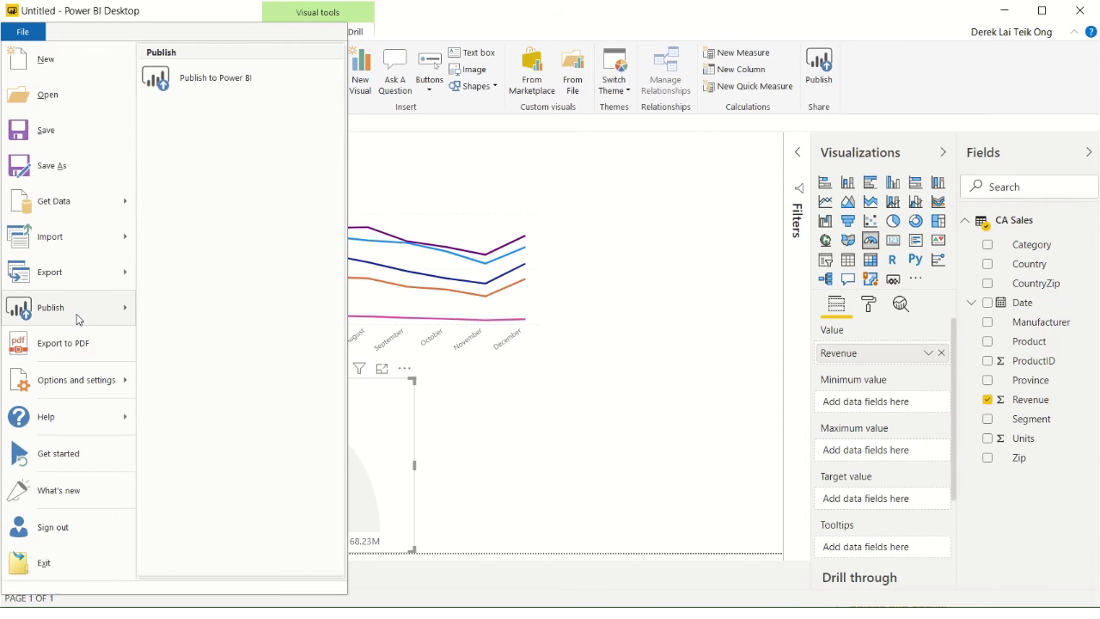
left_click(235, 87)
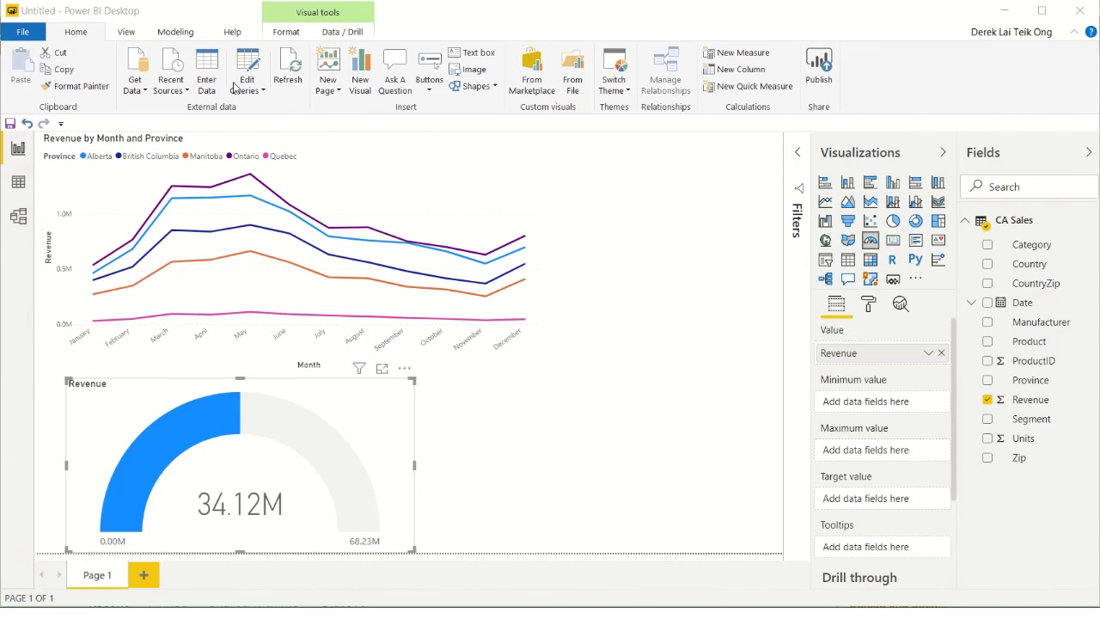
left_click(628, 337)
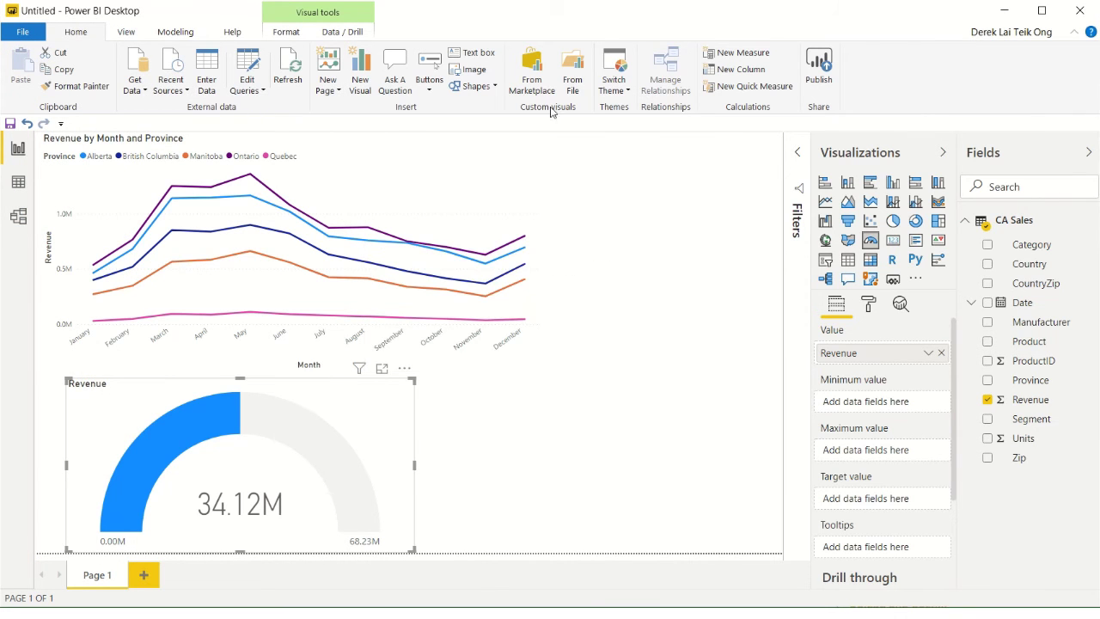
left_click(217, 116)
left_click(499, 354)
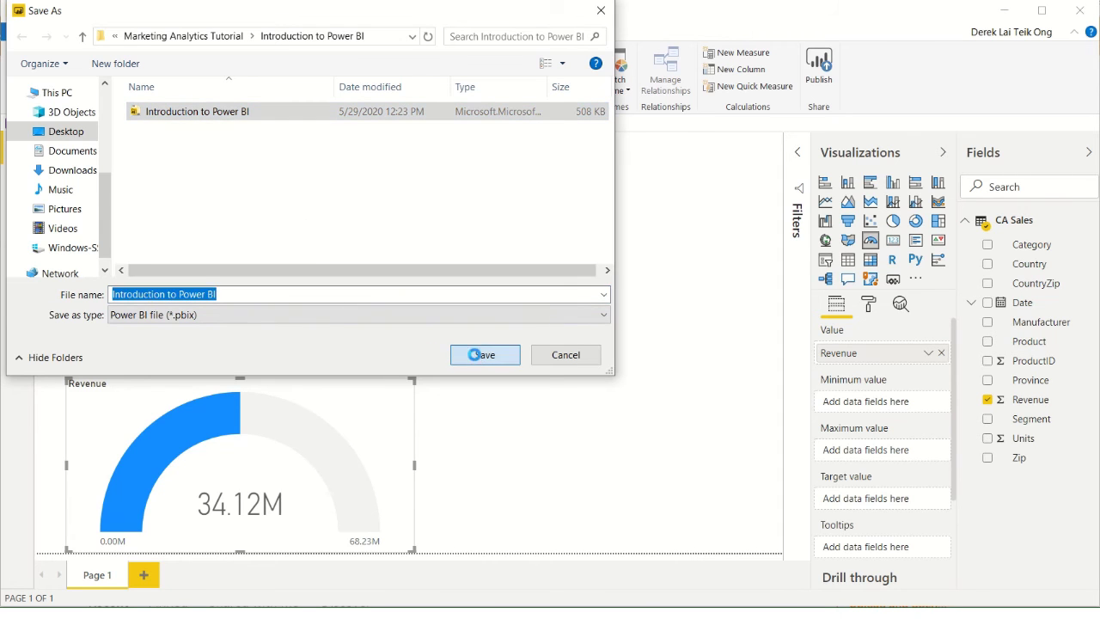
left_click(584, 315)
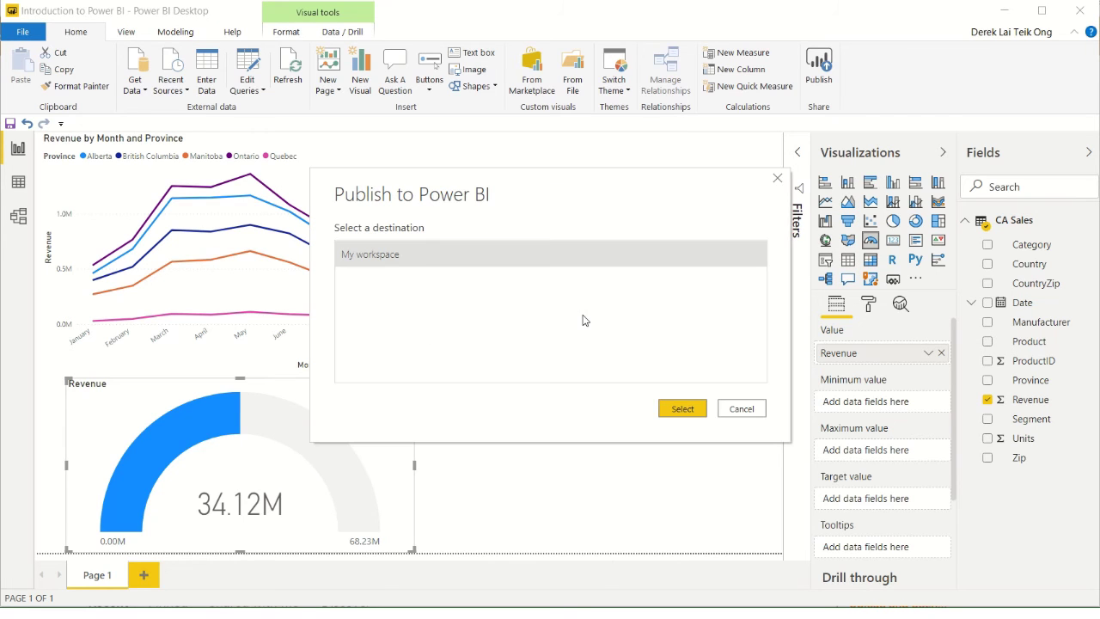
Publish the report to My workspace, replacing the existing dataset, and open its Quick Insights in a reduced browser window
left_click(685, 410)
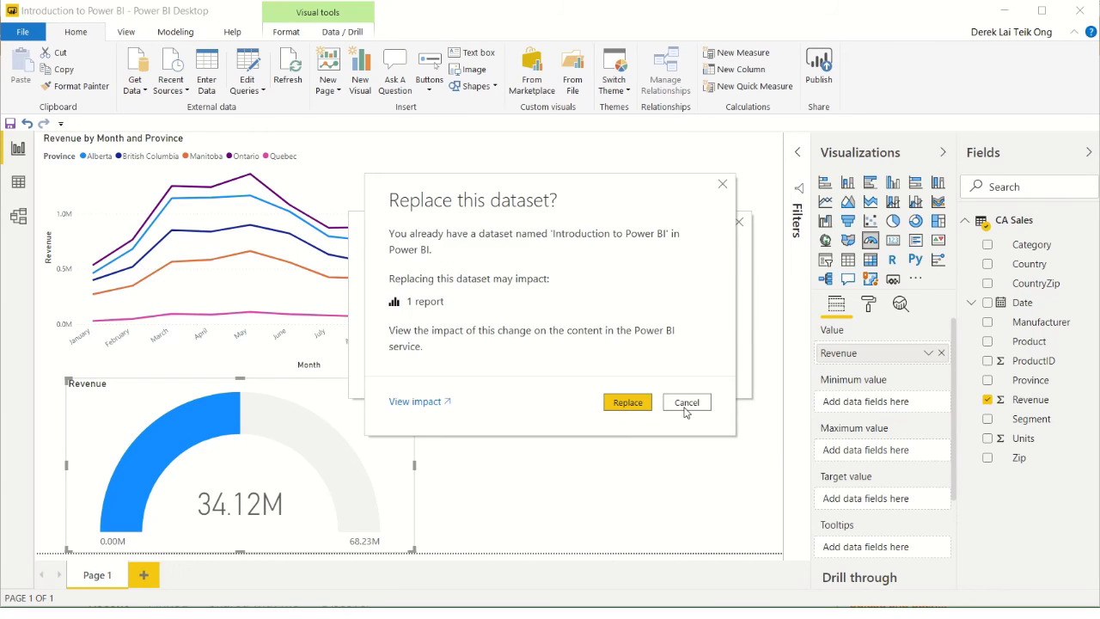
left_click(626, 402)
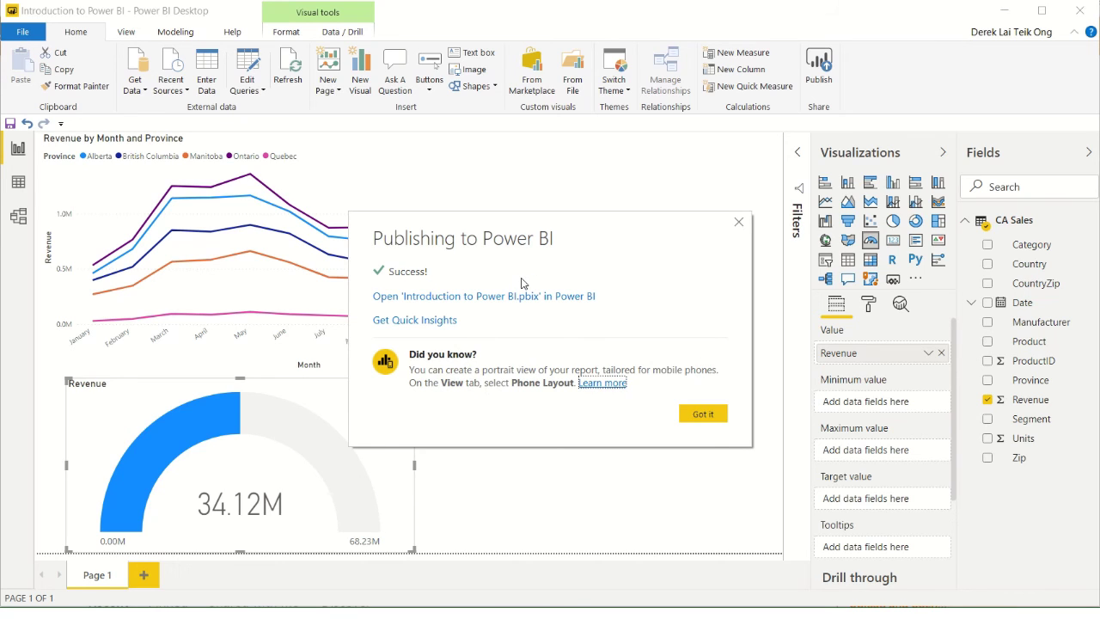
left_click(428, 321)
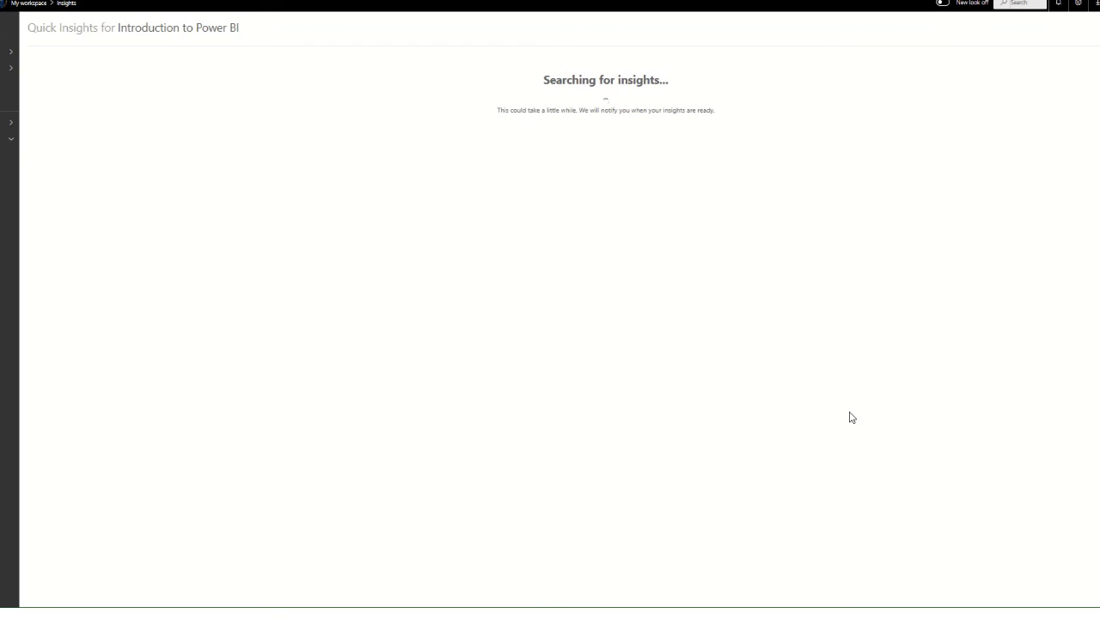
key("super+Down")
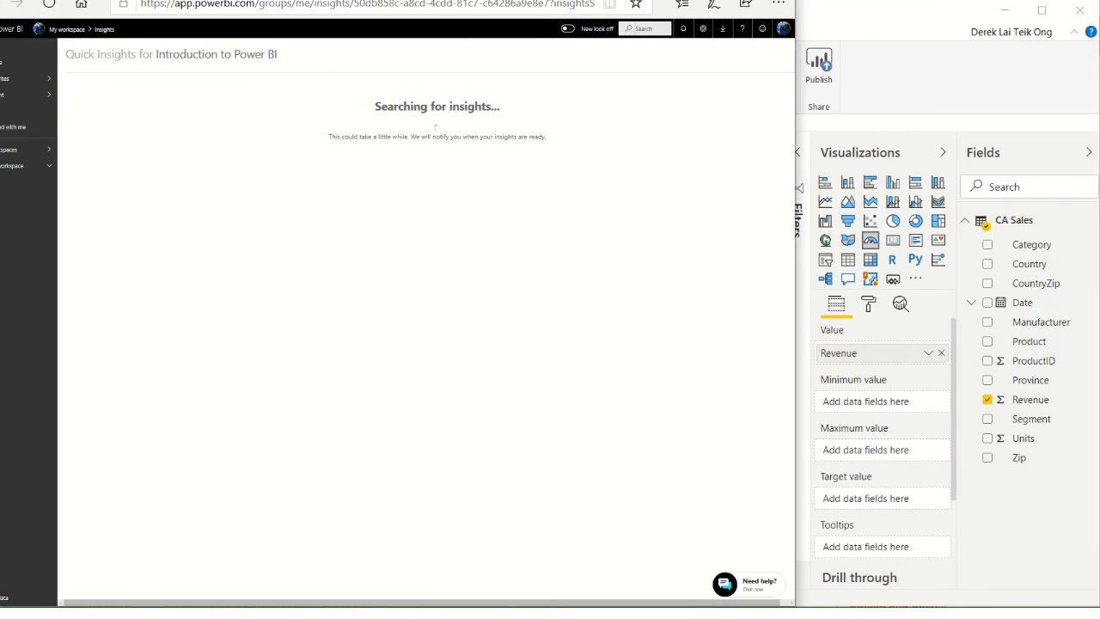
Review the Quick Insights for Introduction to Power BI and open the Count of Manufacturer by Category insight in focus mode
left_click_drag(615, 0, 659, 27)
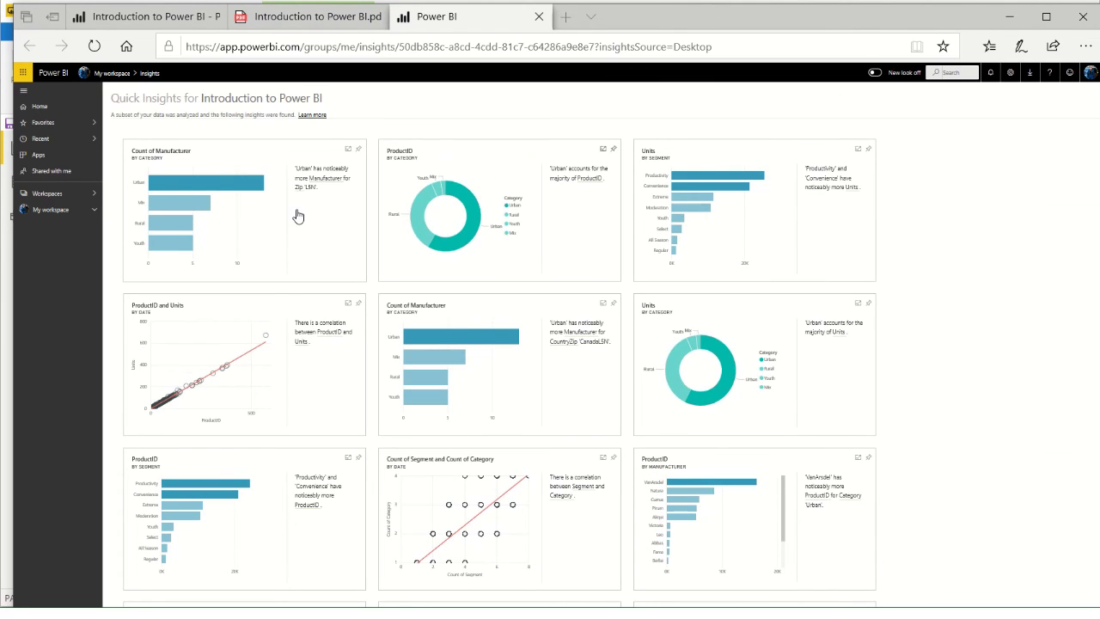
left_click(145, 233)
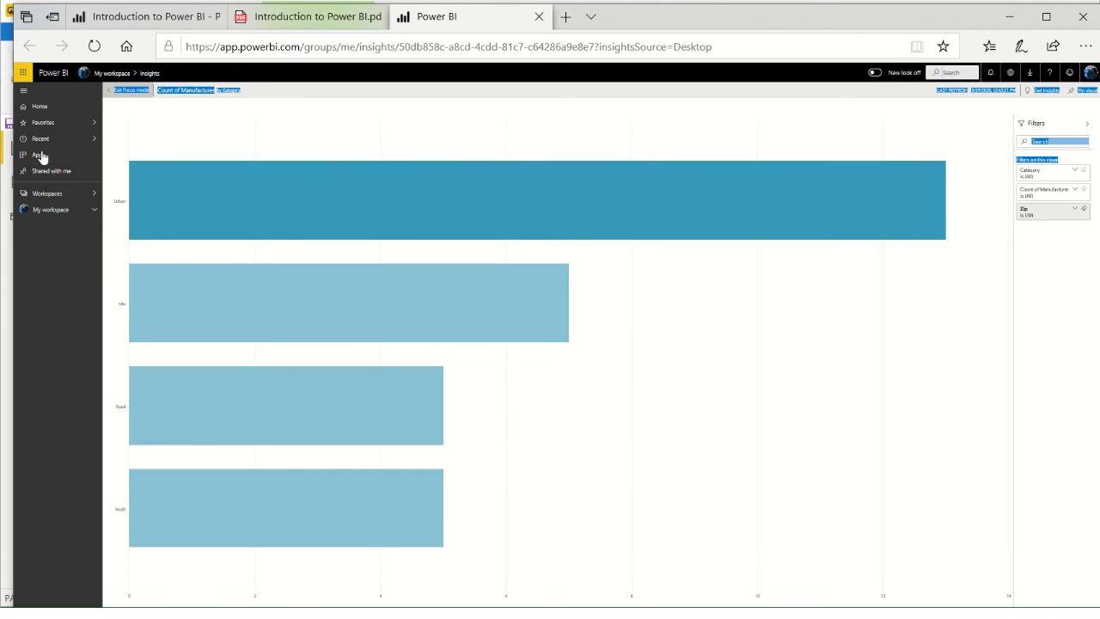
left_click(95, 46)
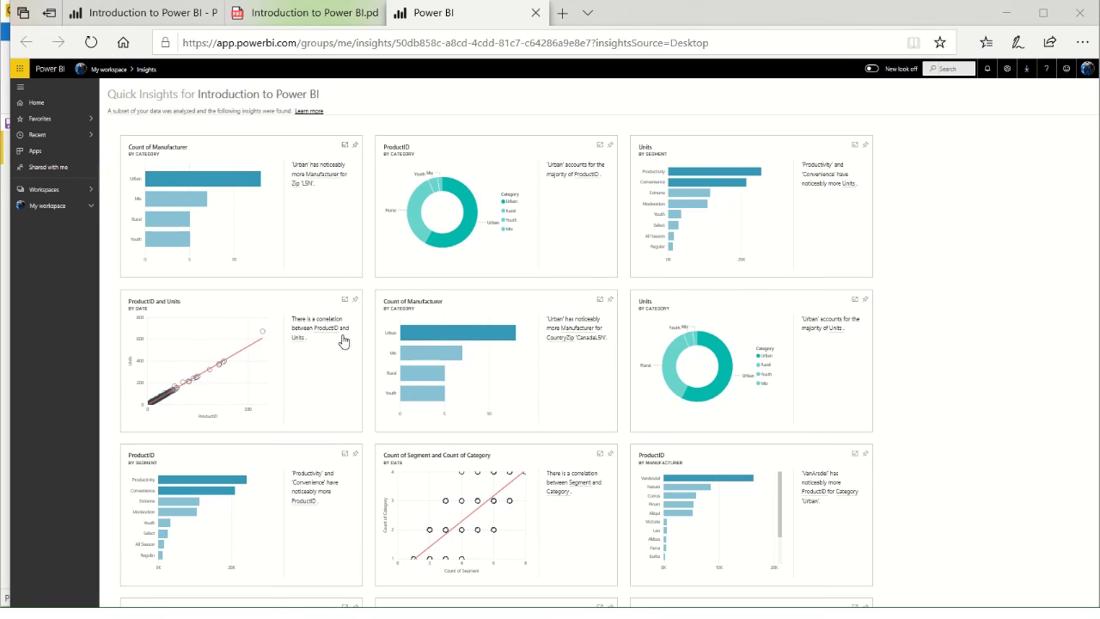
left_click(198, 217)
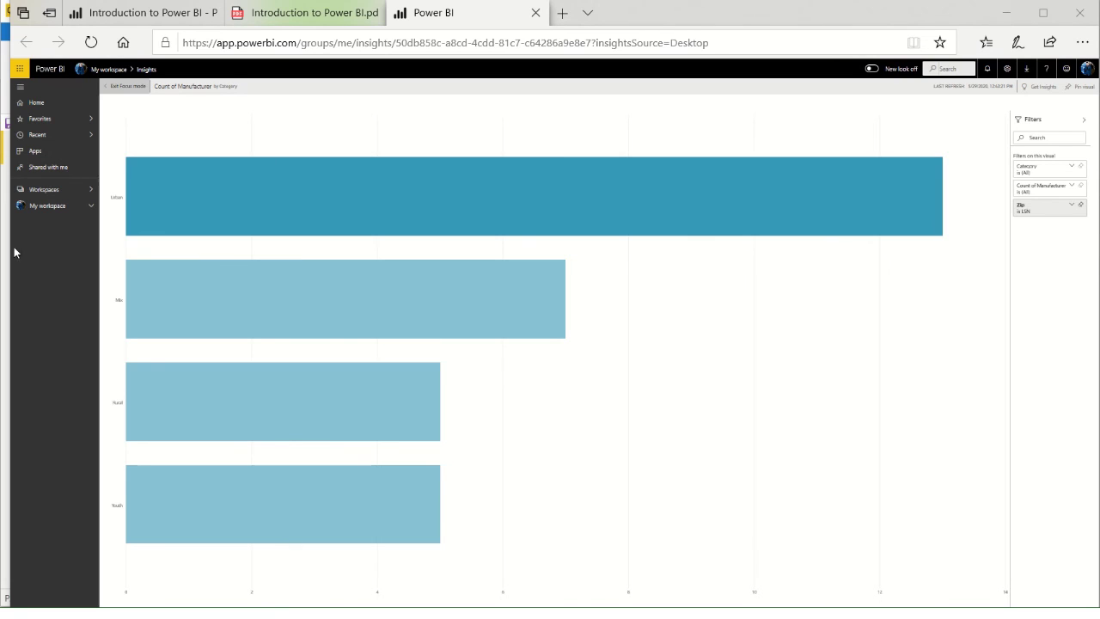
Open the published Introduction to Power BI report from the reports in My workspace and inspect its line chart and gauge
left_click(58, 211)
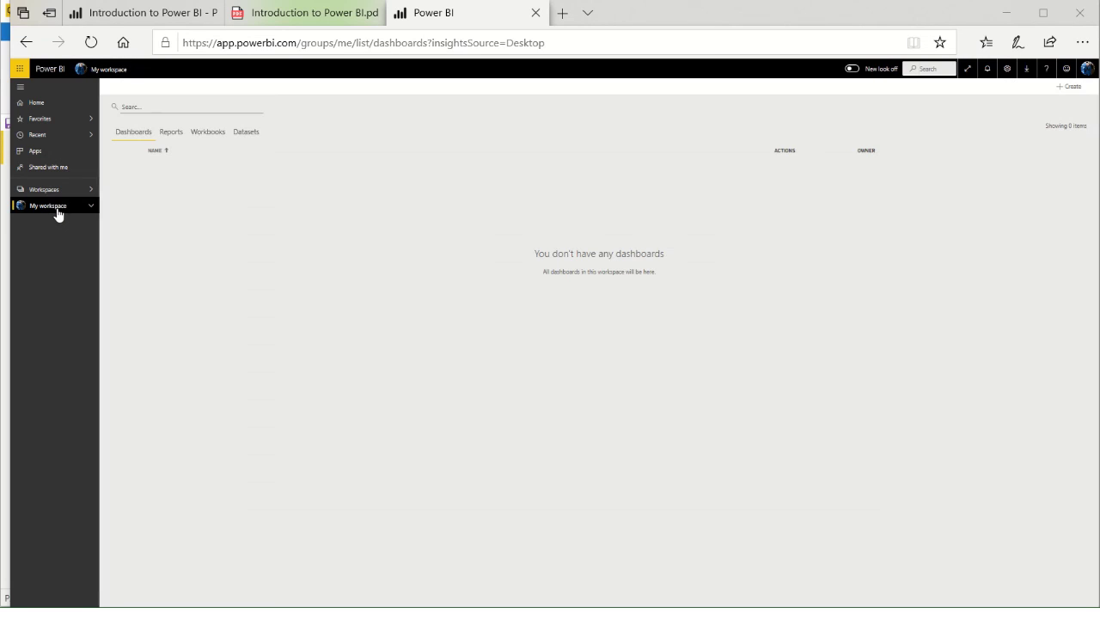
left_click(172, 133)
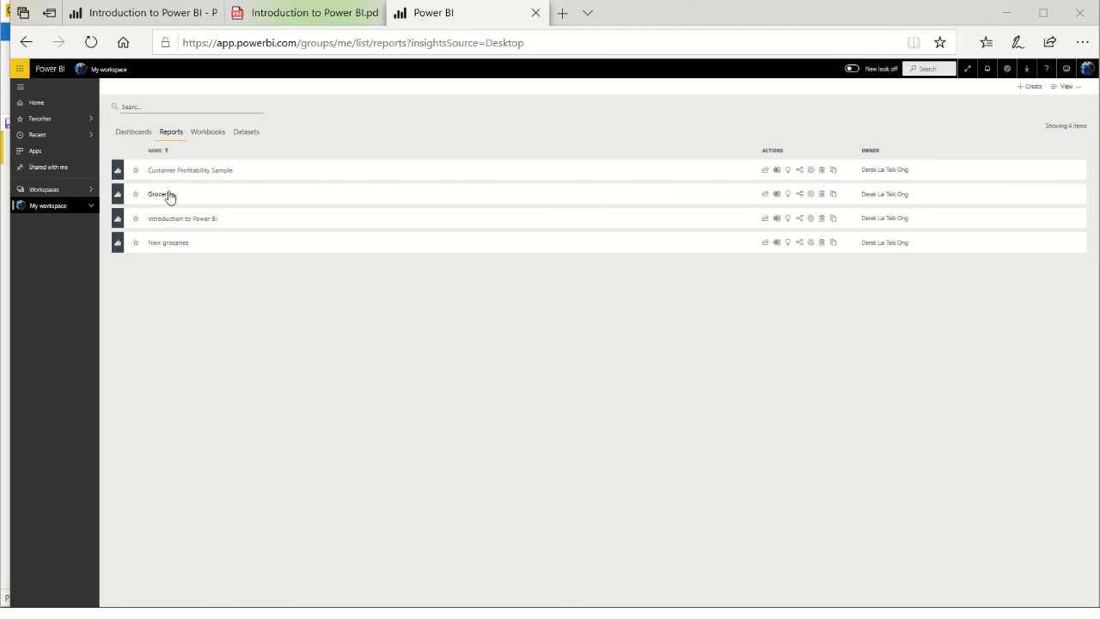
left_click(166, 224)
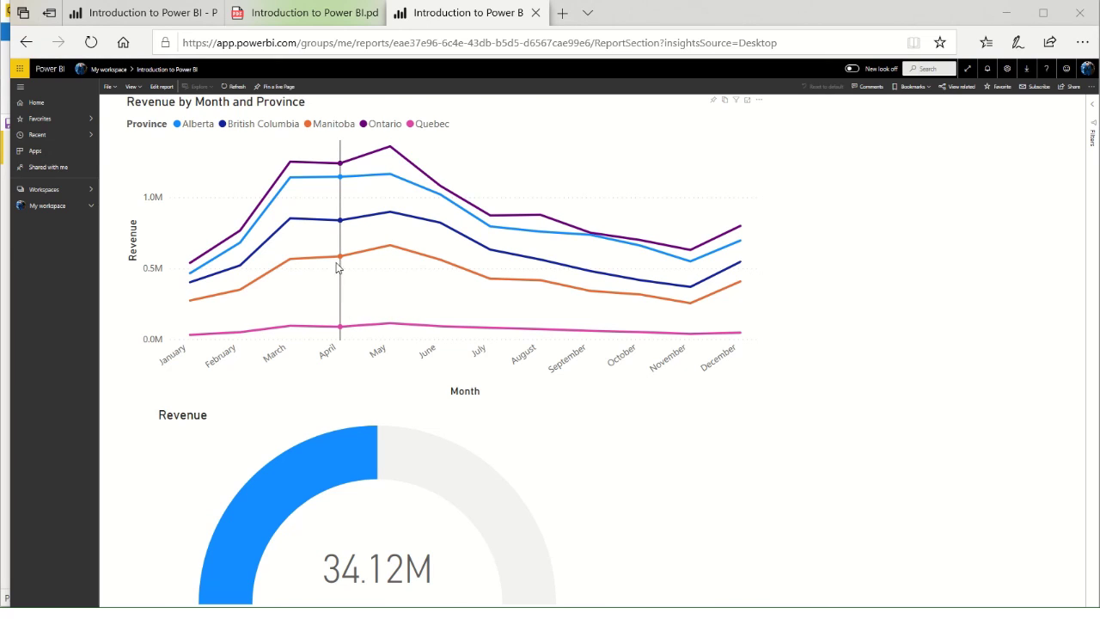
mouse_move(341, 262)
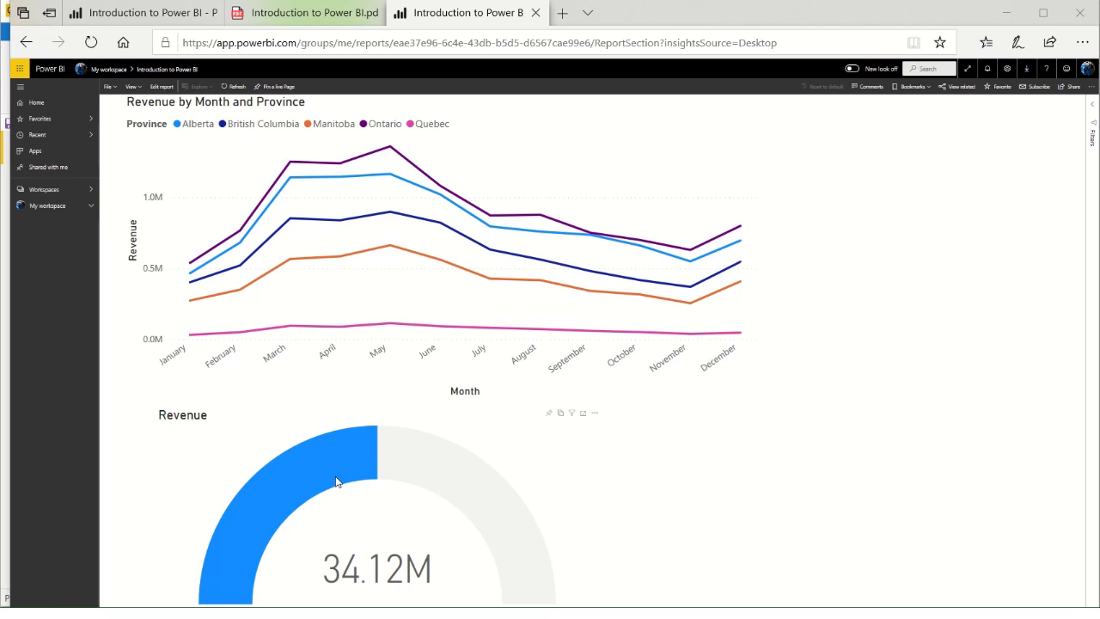
mouse_move(336, 482)
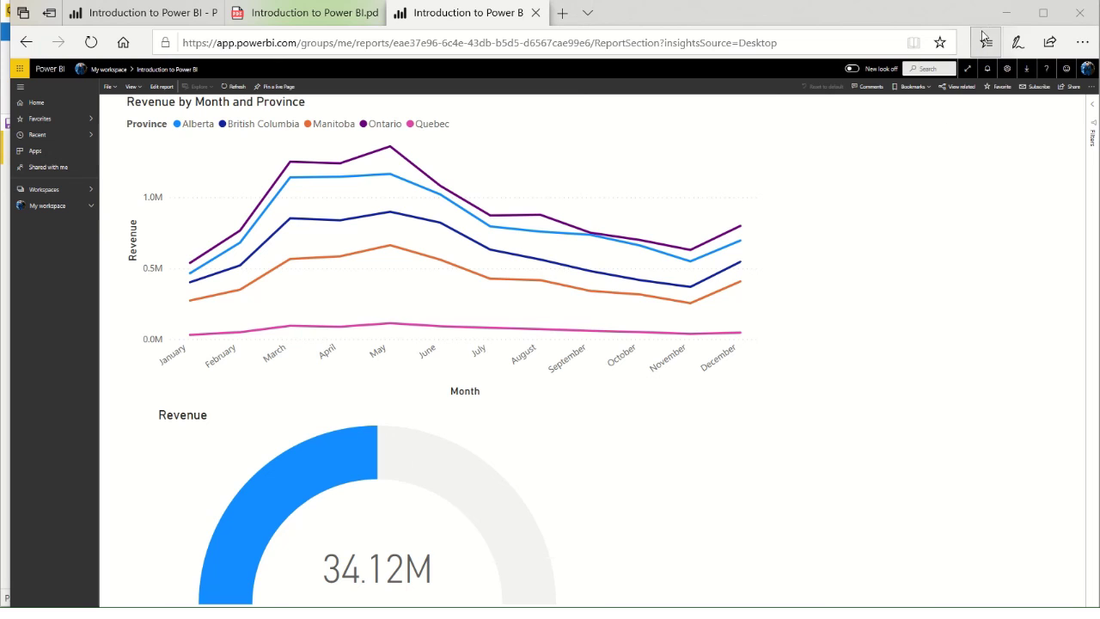
left_click(1007, 19)
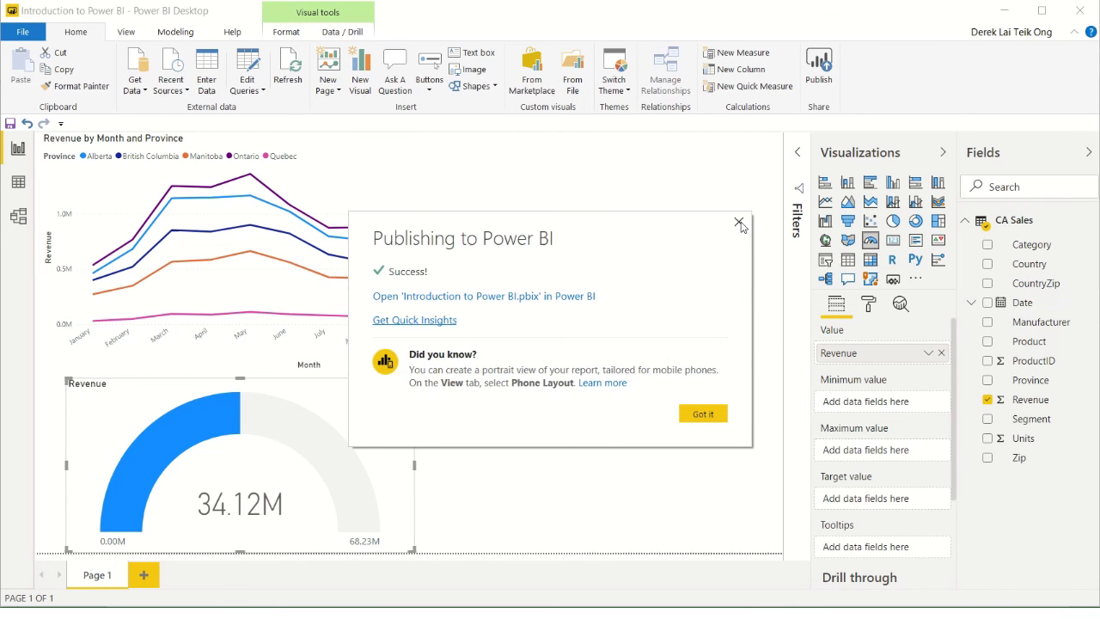
Dismiss the publishing dialog in Power BI Desktop, export the report to PDF, and return to the desktop report
left_click(738, 224)
left_click(23, 32)
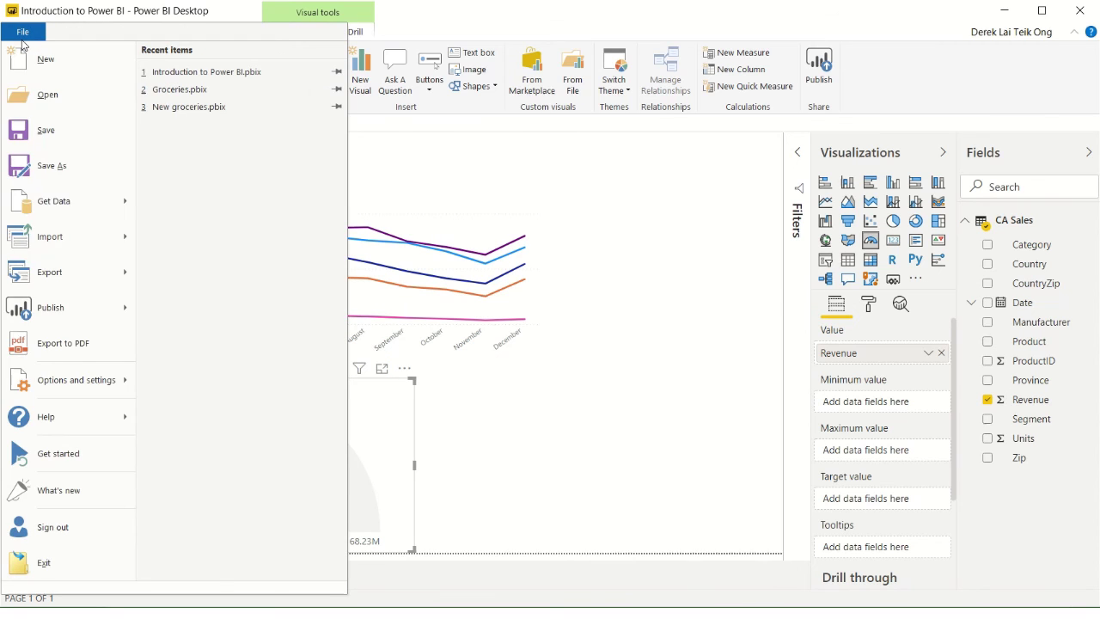
left_click(35, 351)
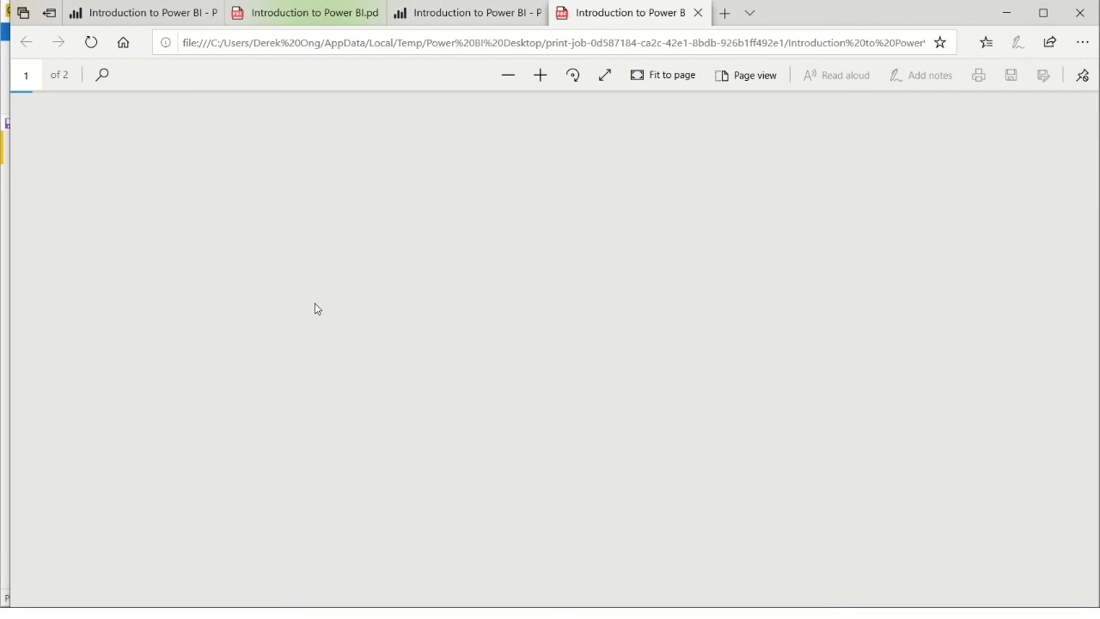
left_click_drag(236, 334, 196, 311)
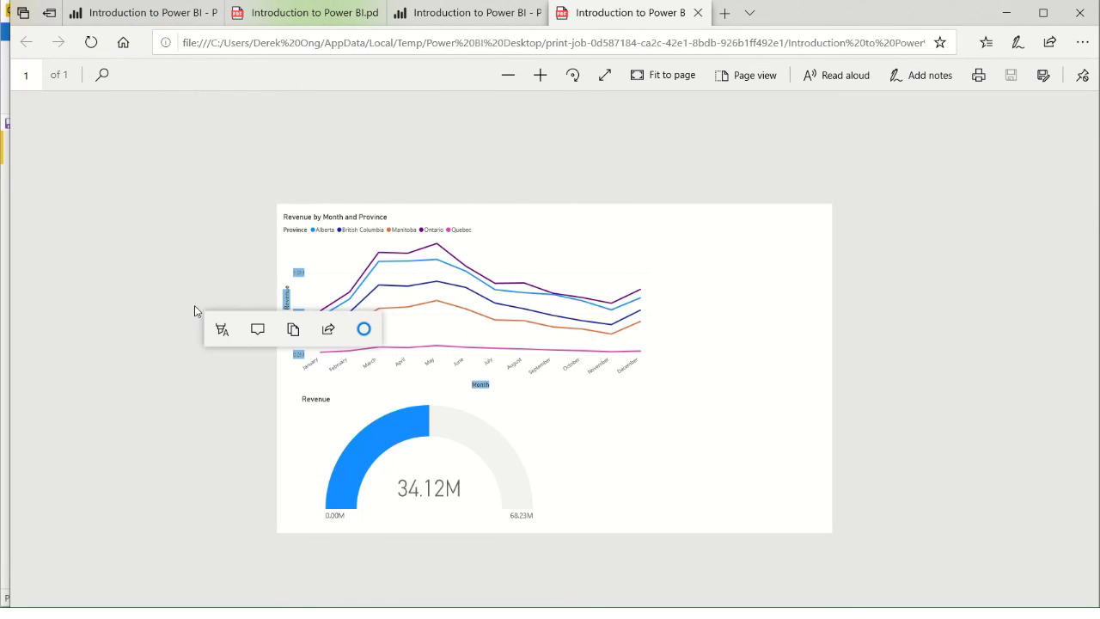
left_click(149, 253)
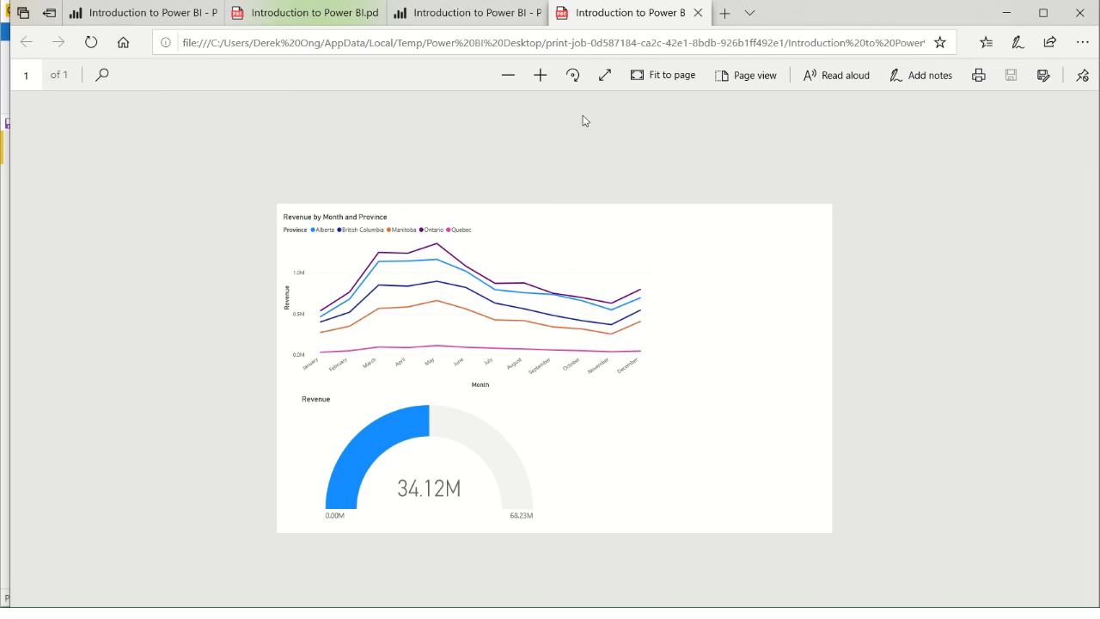
left_click(779, 67)
left_click(851, 94)
left_click(1006, 13)
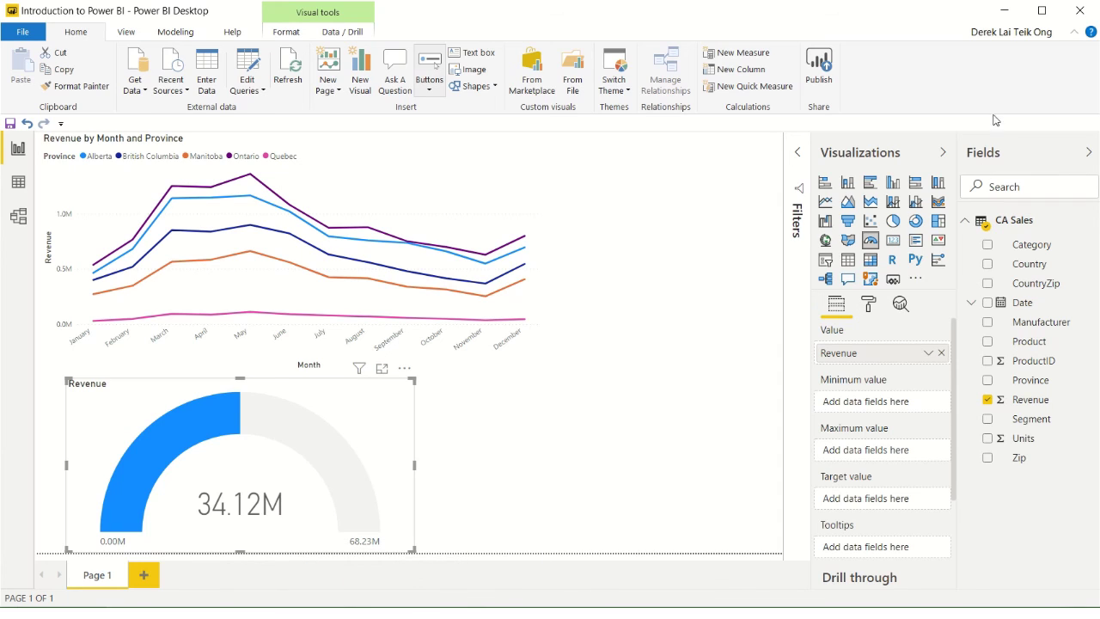
Switch to the exported PDF in Edge and capture its enlarged report page as a rectangular snip with Snipping Tool
left_click(1005, 12)
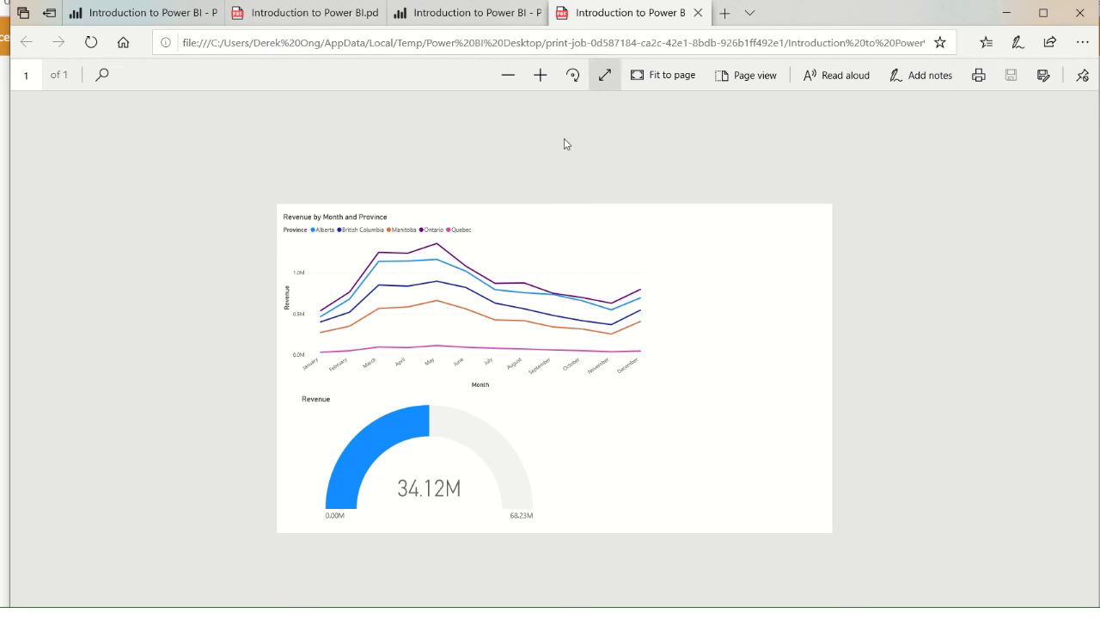
left_click(540, 75)
left_click(540, 76)
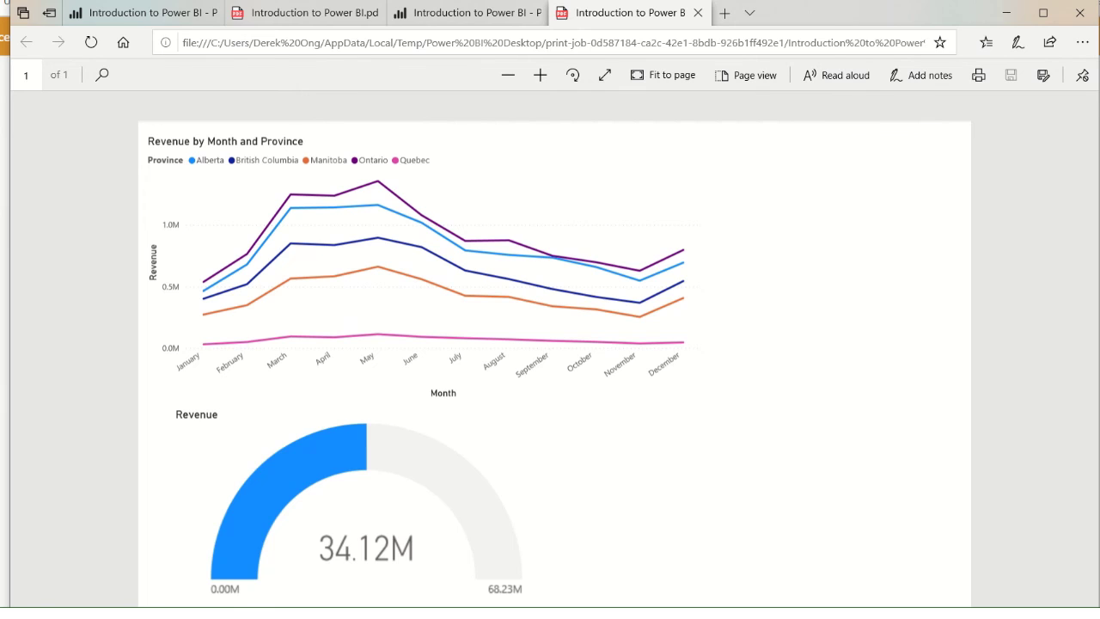
key("super")
type("snip")
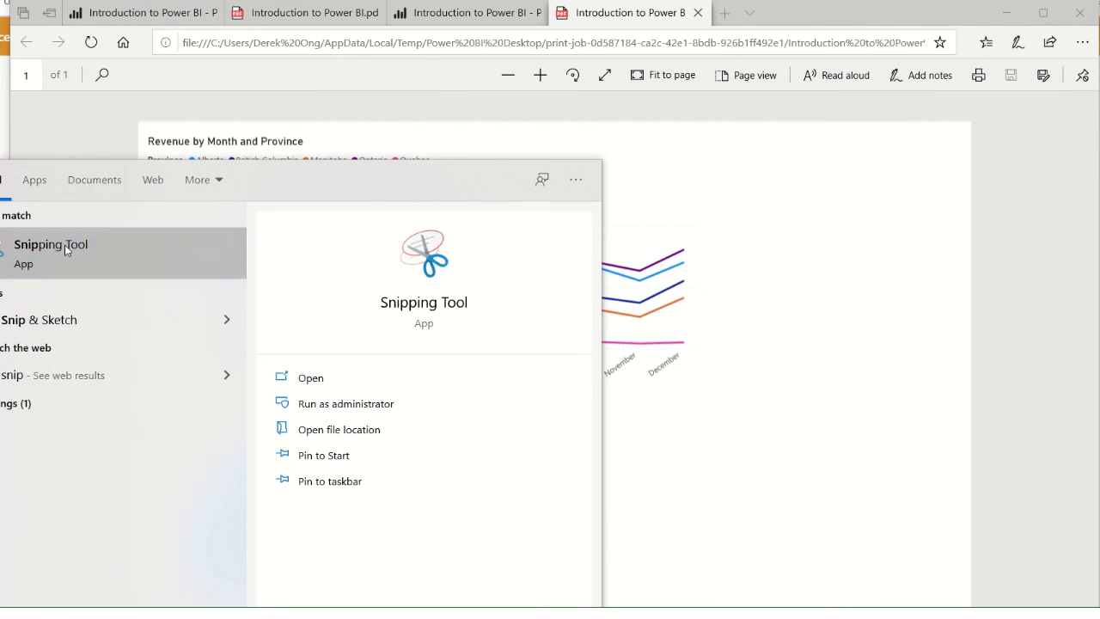
left_click(65, 245)
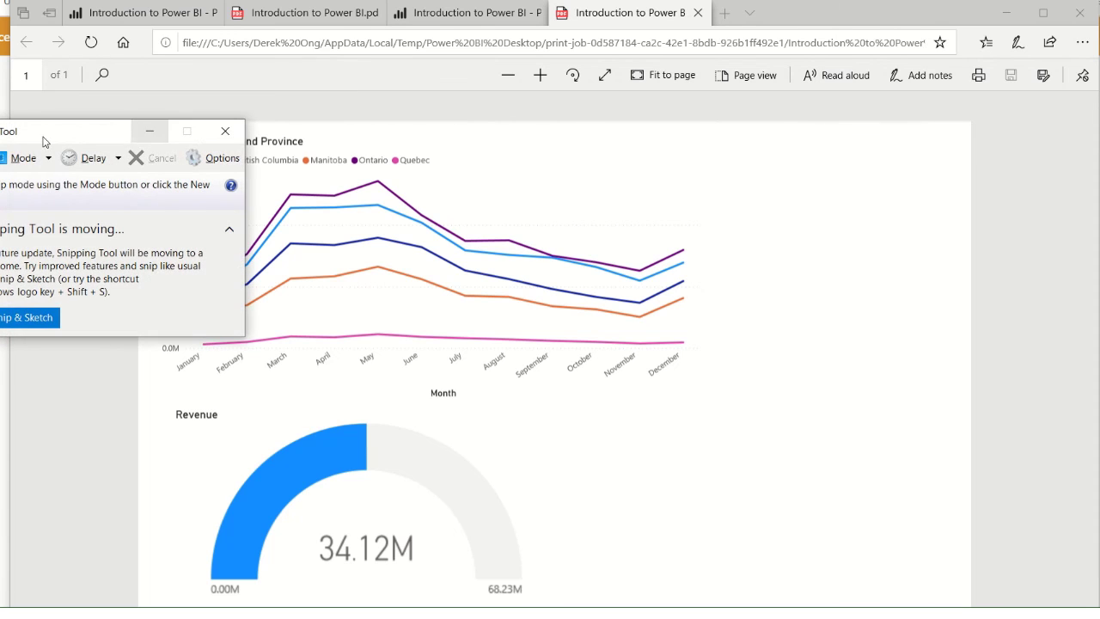
key("ctrl+n")
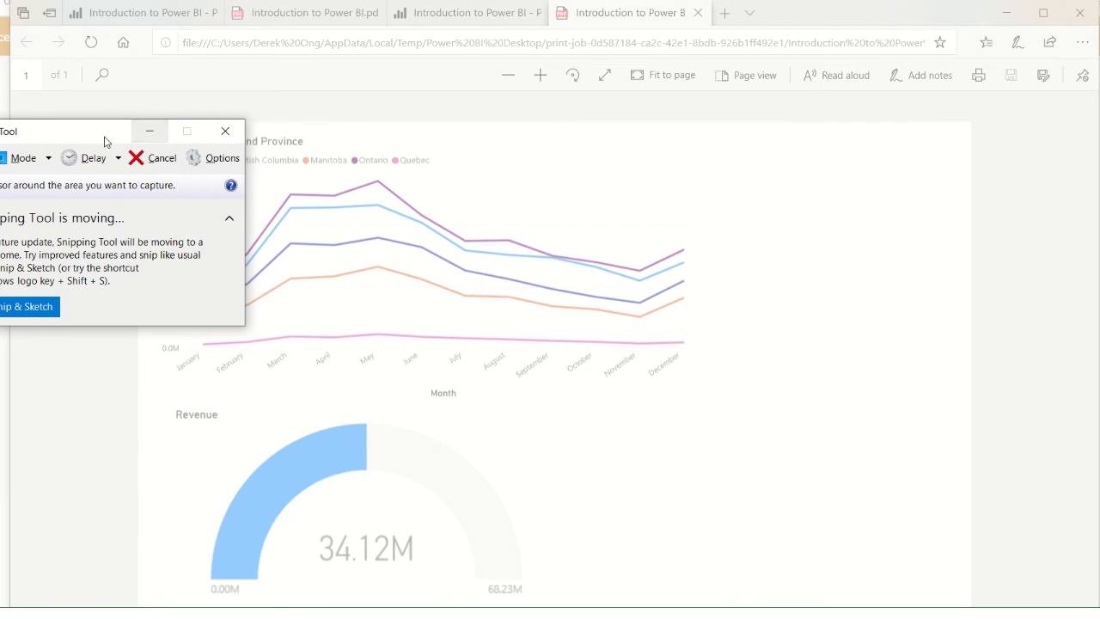
key("Escape")
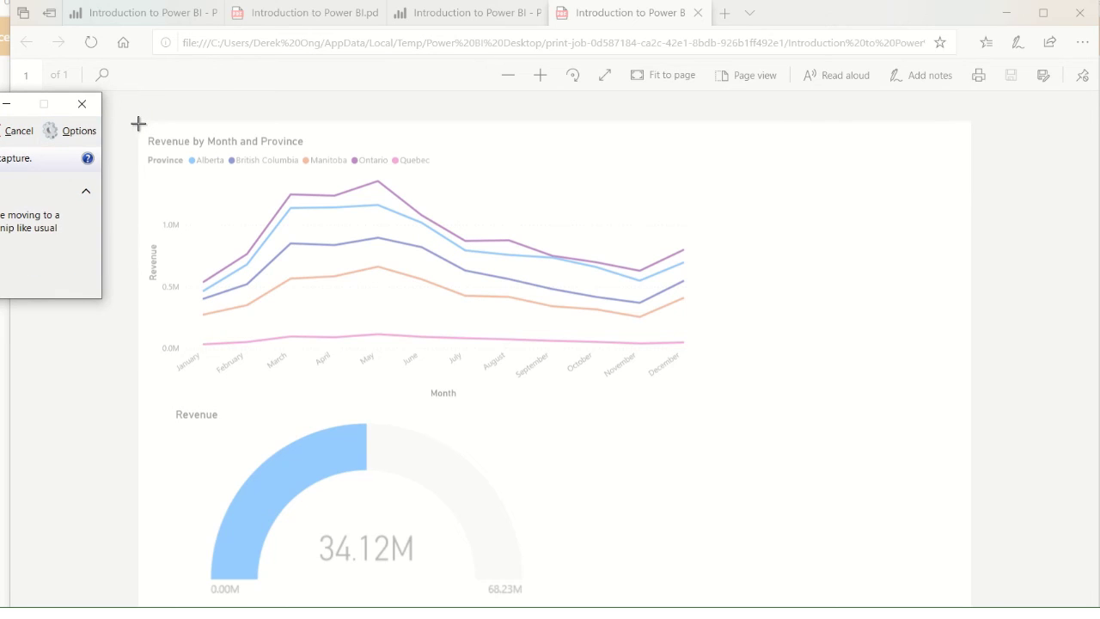
left_click_drag(138, 123, 970, 606)
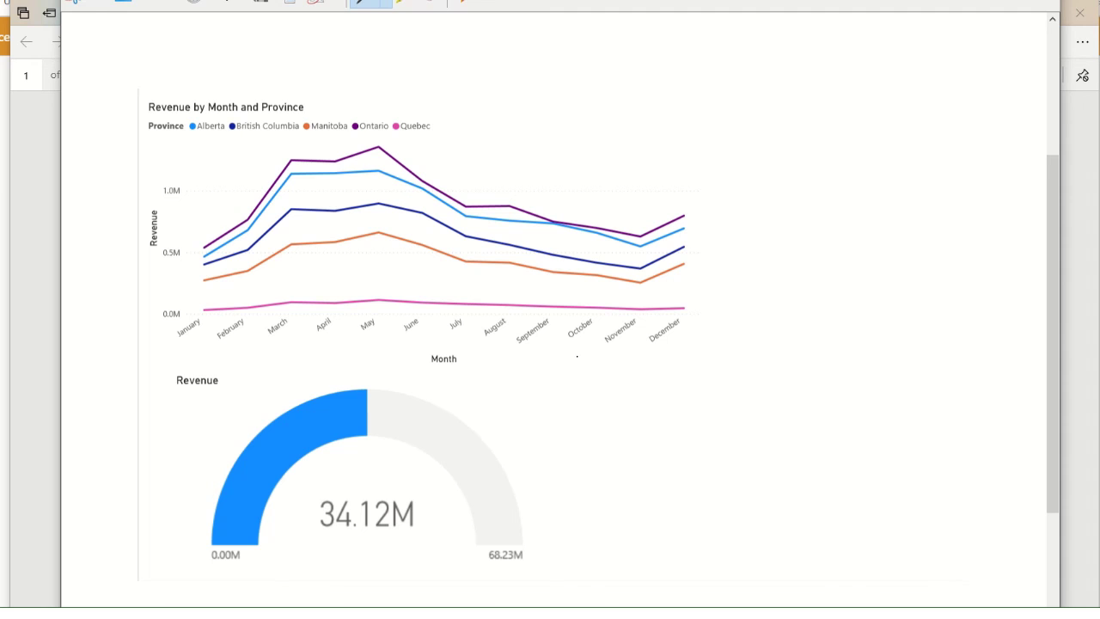
key("alt+Tab")
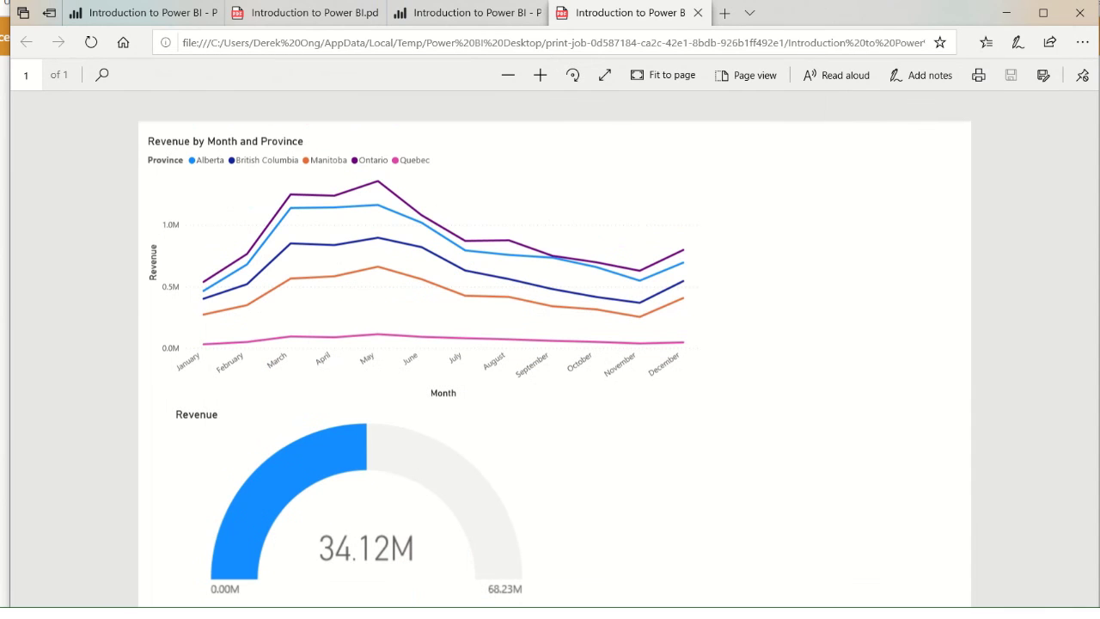